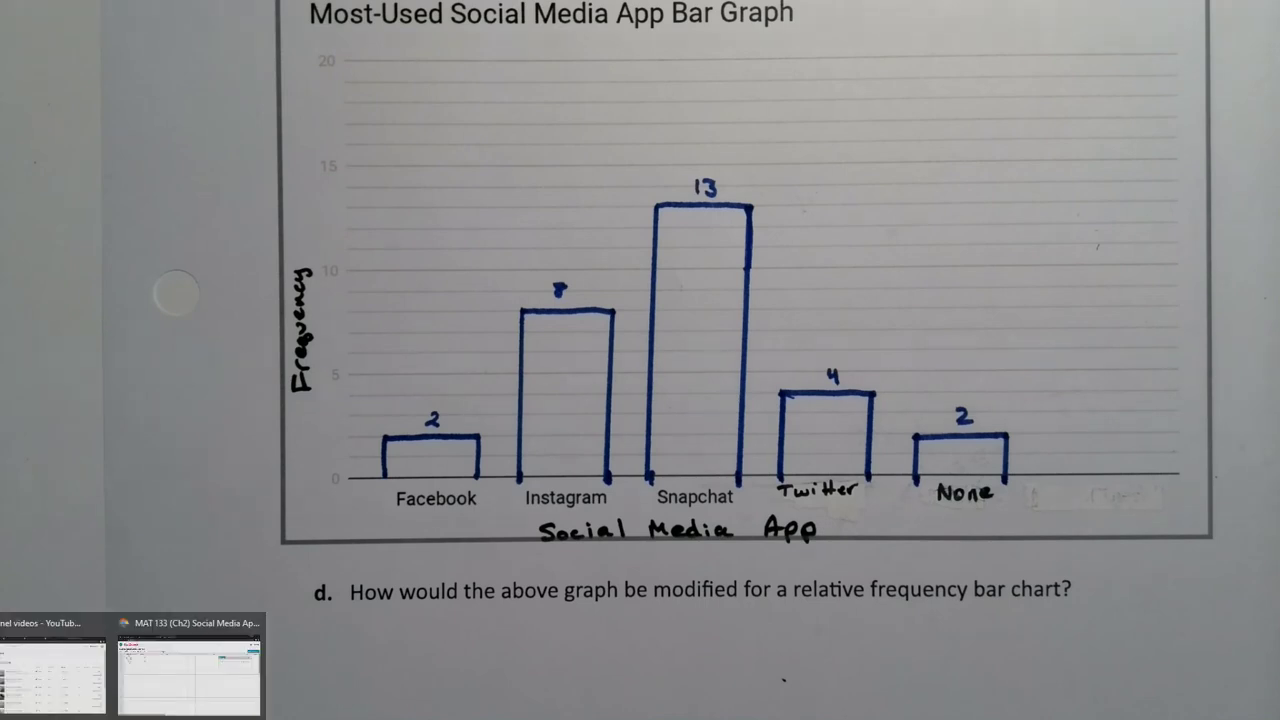
Bring the StatCrunch Social Media App data table back to the front.
left_click(182, 674)
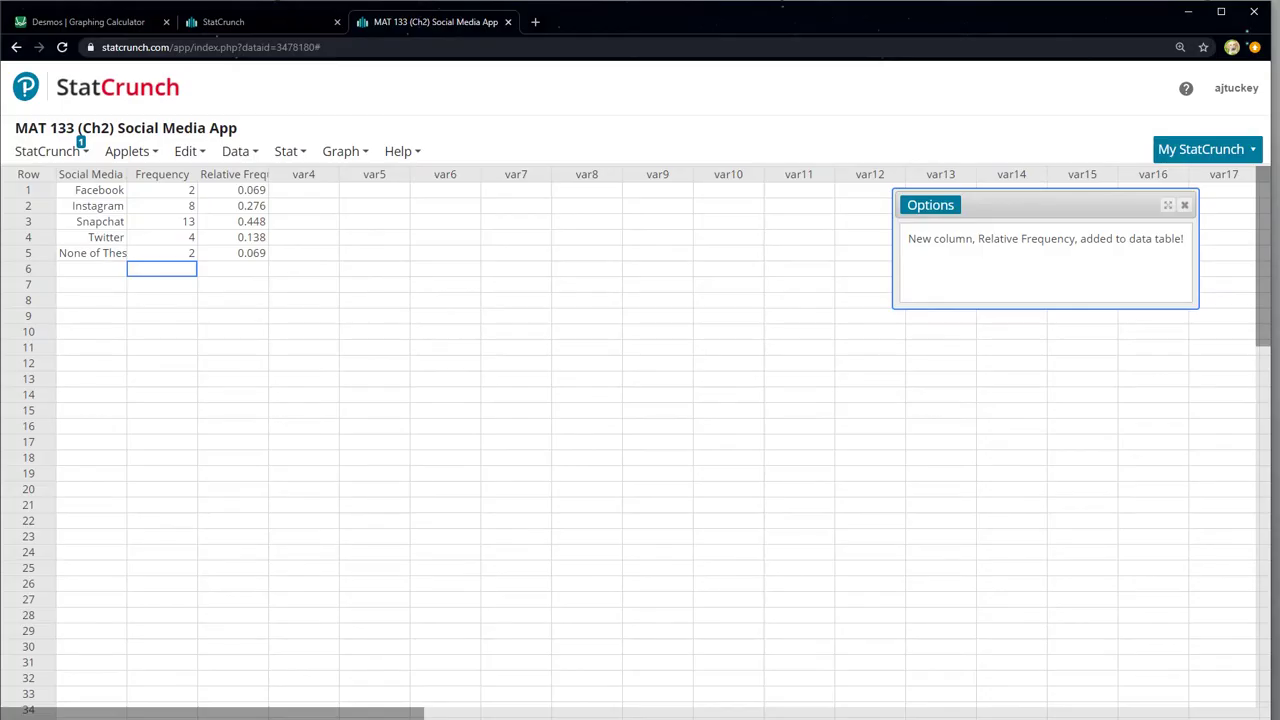
Start a Graph > Bar Plot > With Summary chart from the summarized counts.
left_click(236, 151)
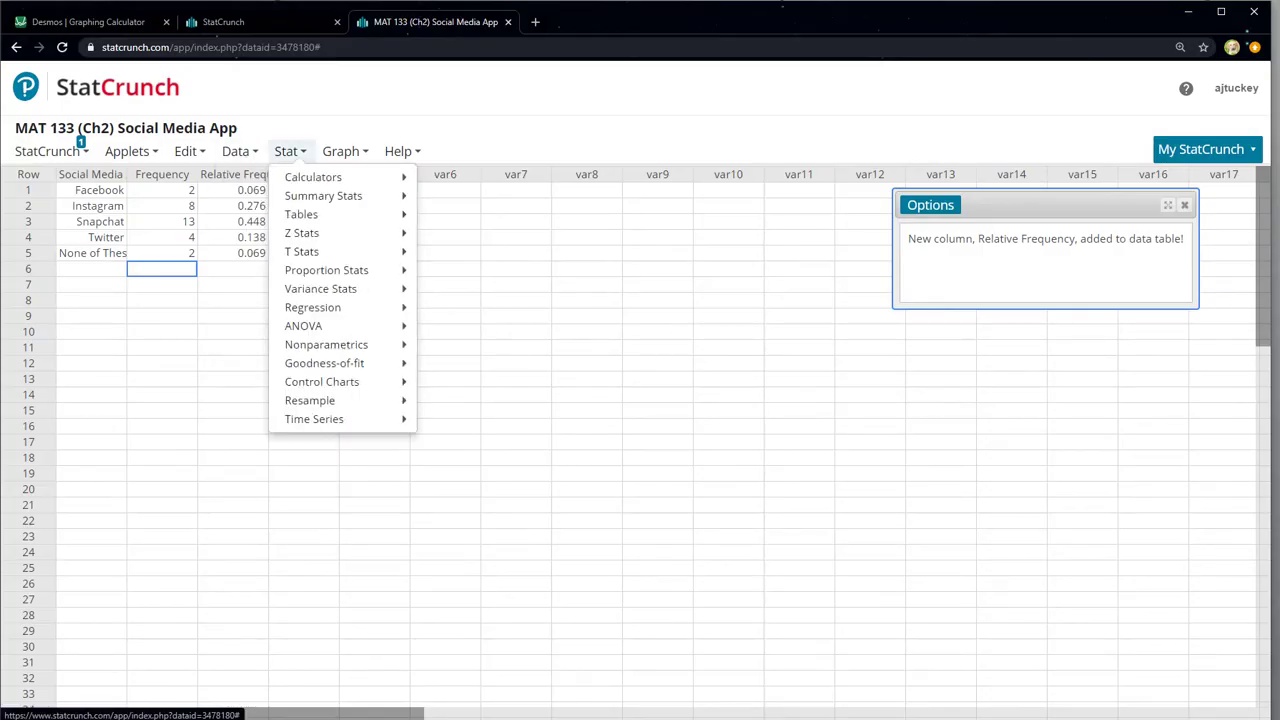
mouse_move(345, 151)
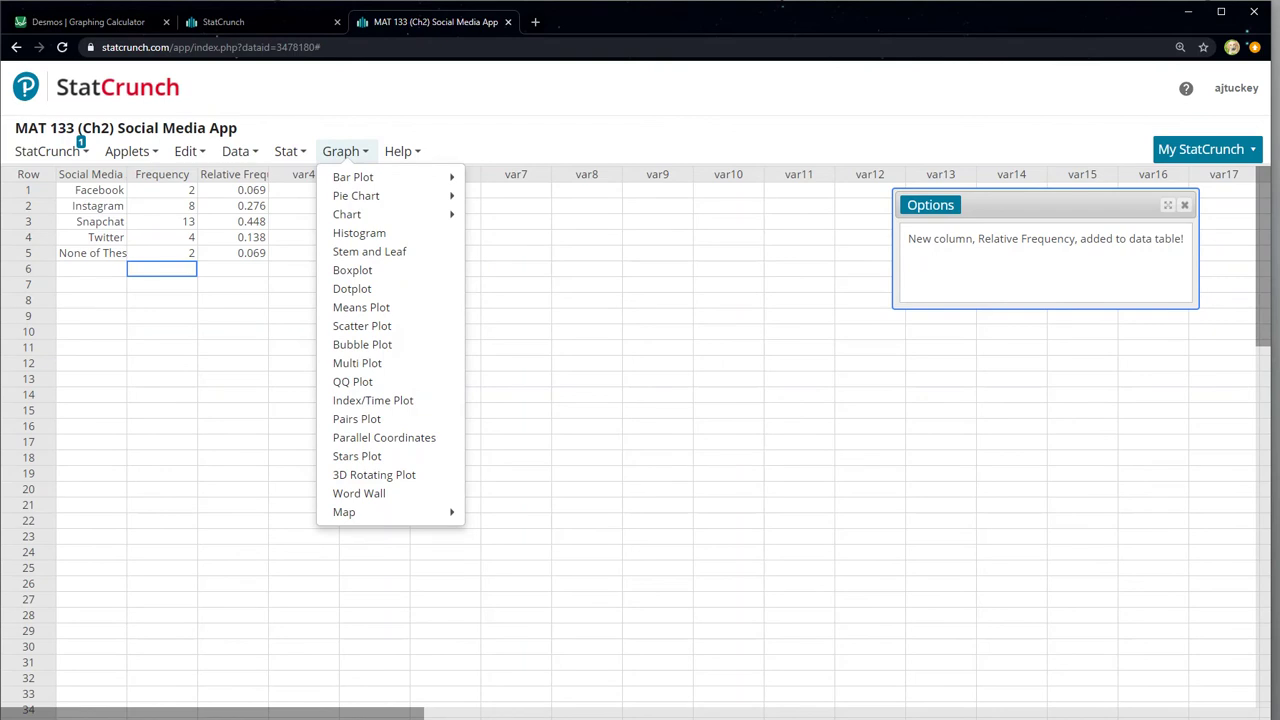
mouse_move(353, 177)
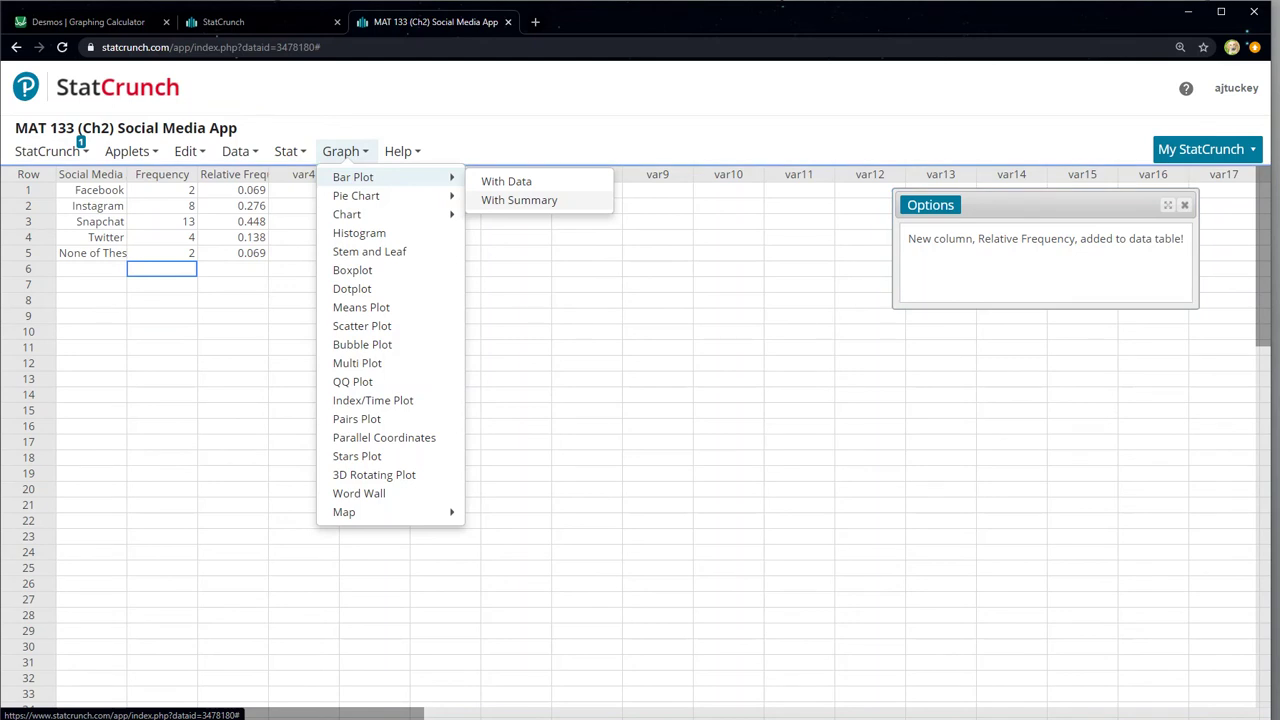
left_click(519, 200)
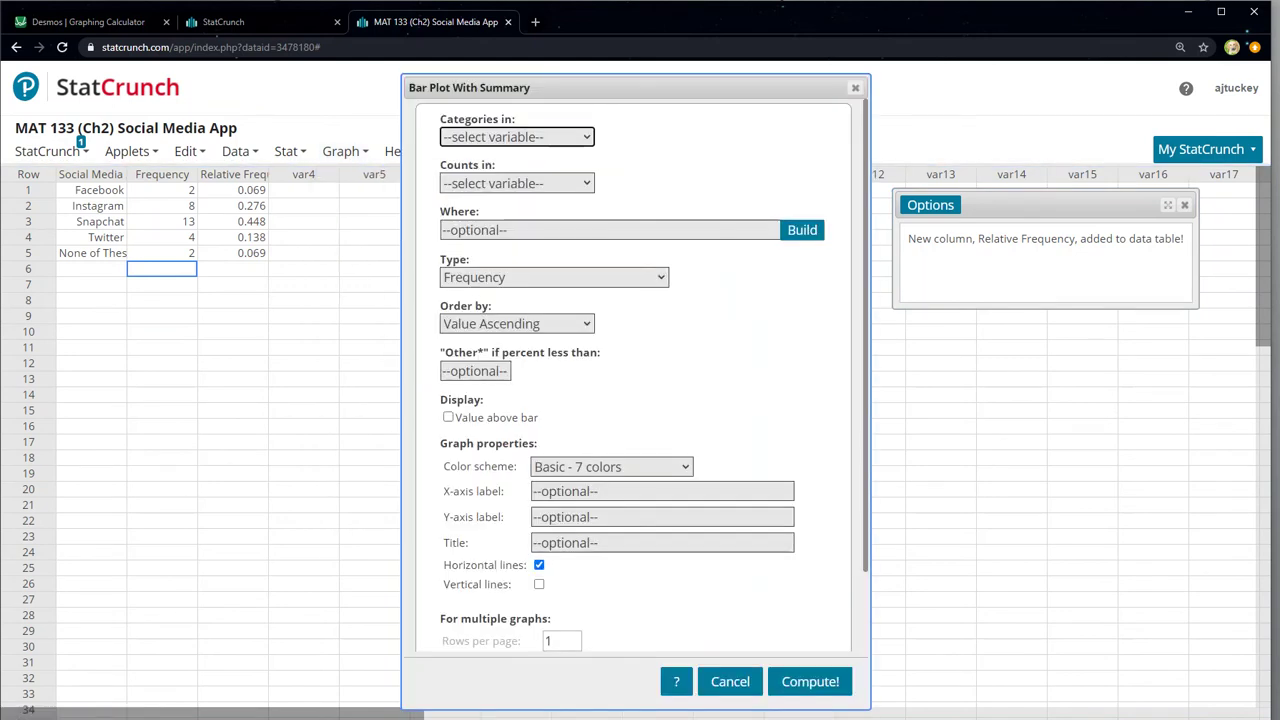
Use Social Media App as categories and Frequency as counts, with Frequency bar type.
left_click(516, 137)
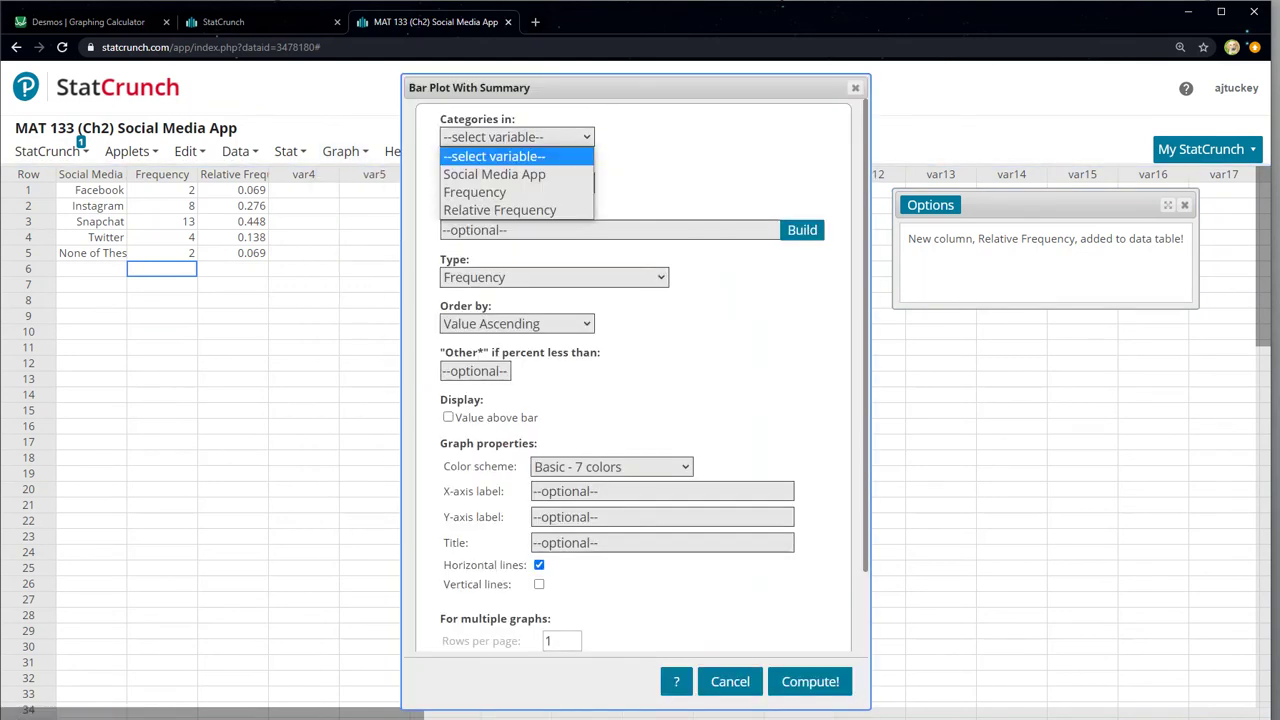
left_click(494, 174)
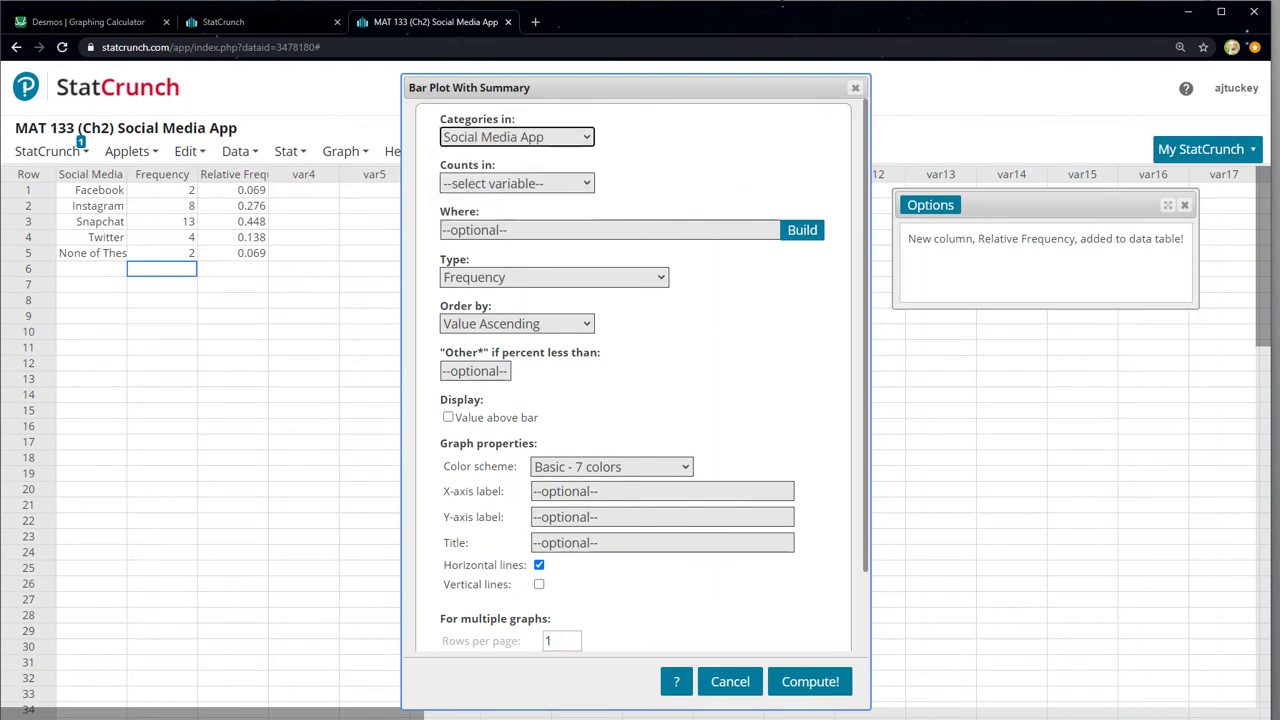
left_click(516, 183)
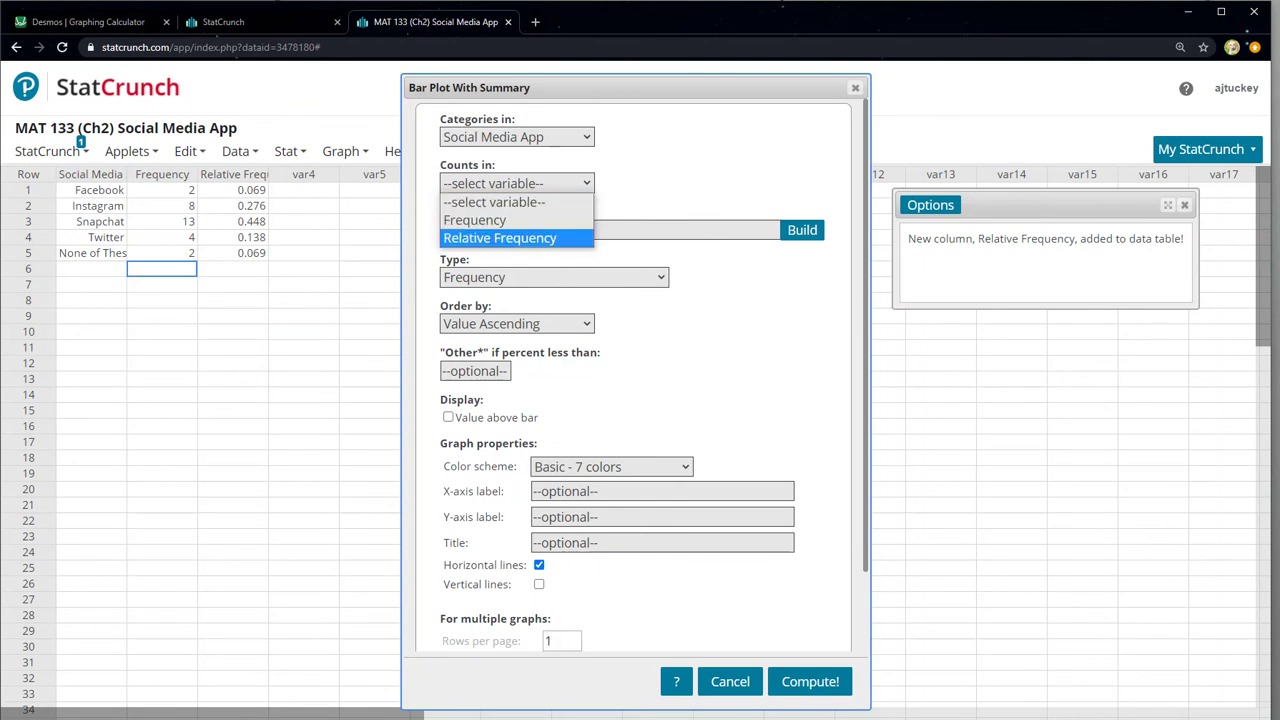
key("Return")
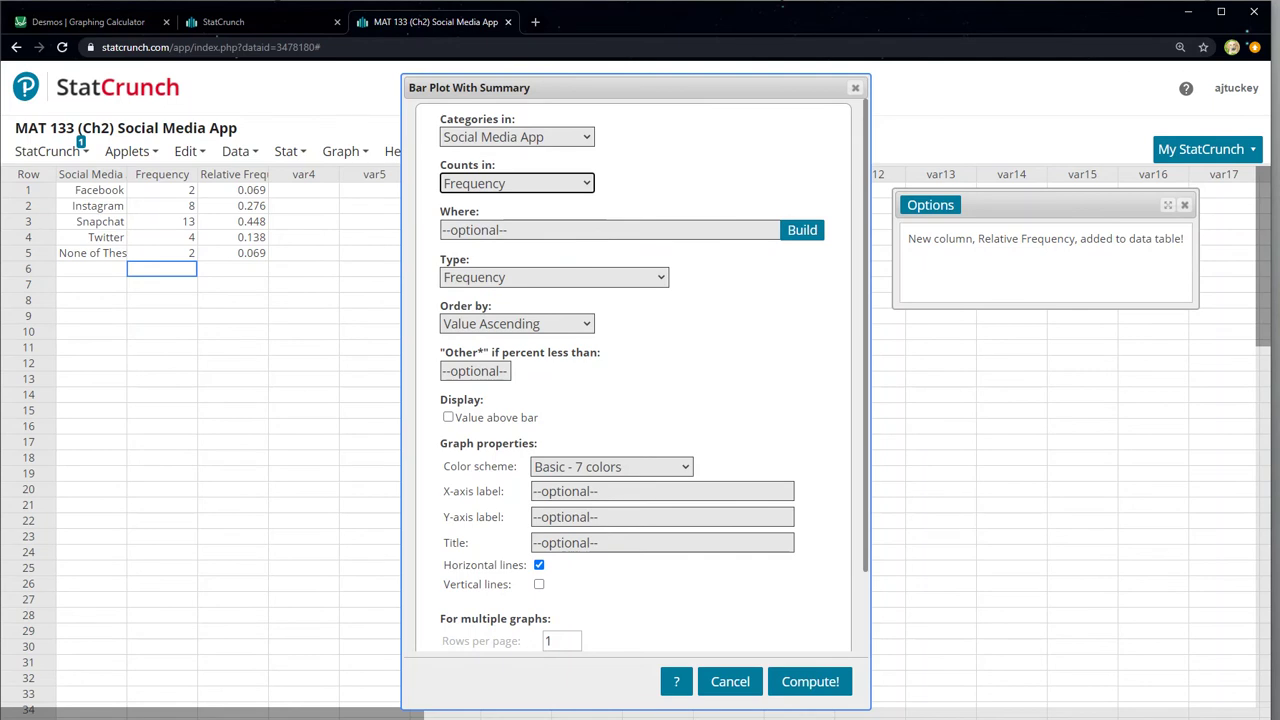
left_click(554, 277)
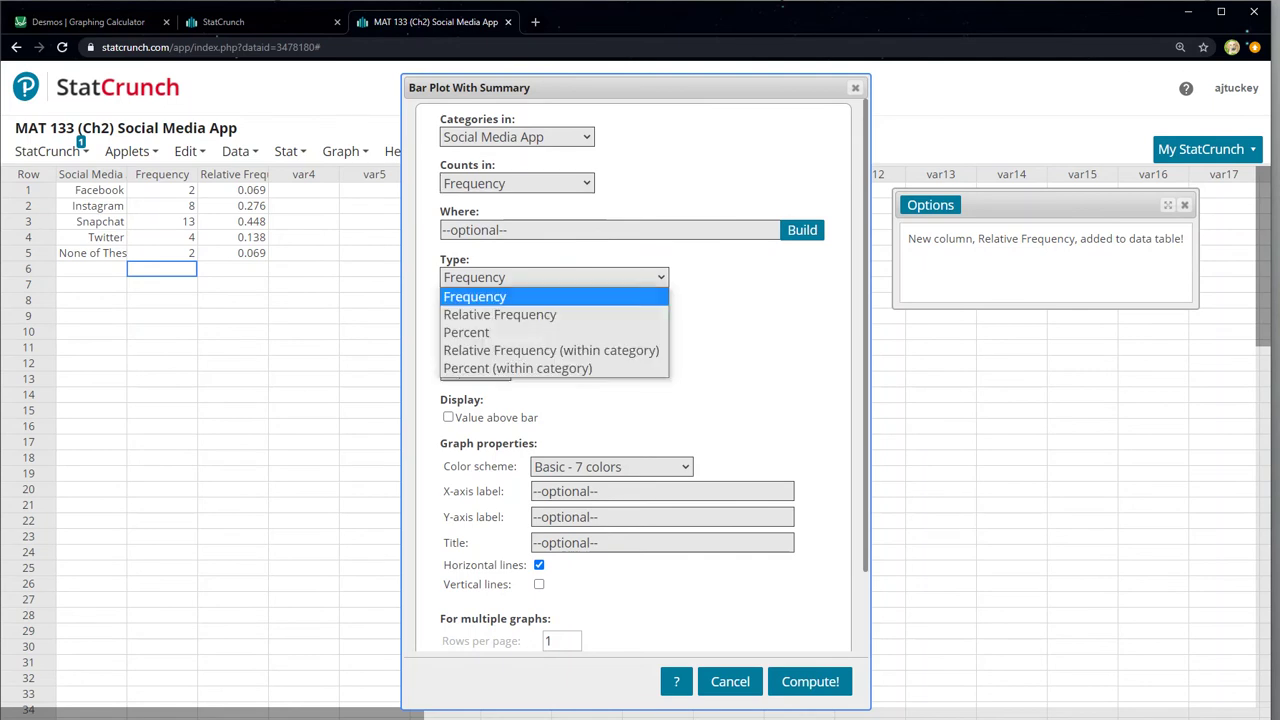
key("Return")
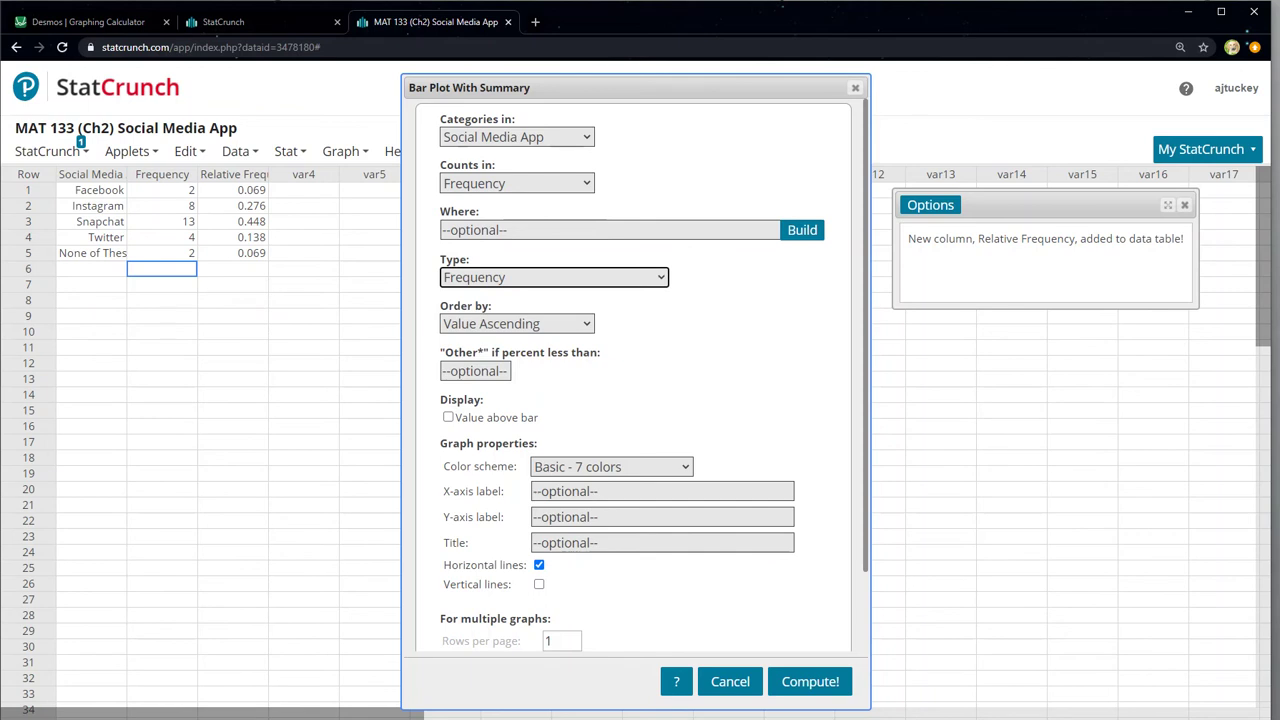
Order bars by Worksheet, show values above bars, and compute the frequency chart.
key("Tab")
key("alt+Down")
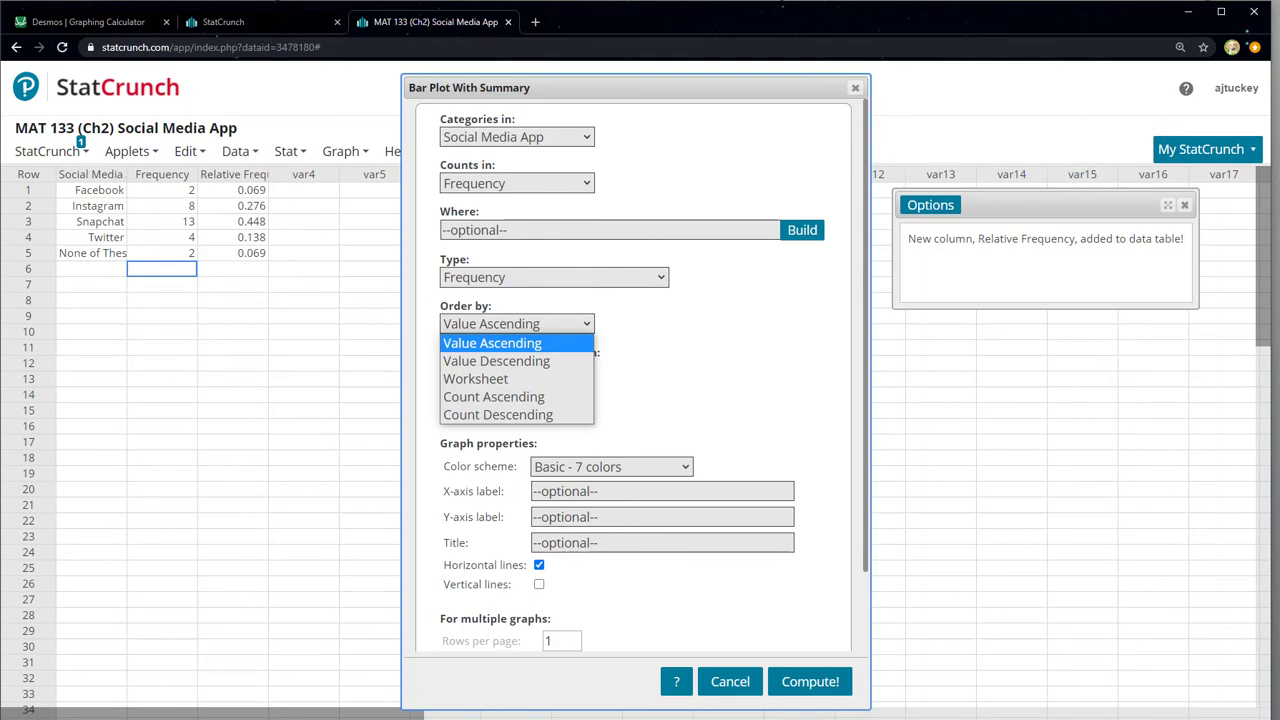
key("Return")
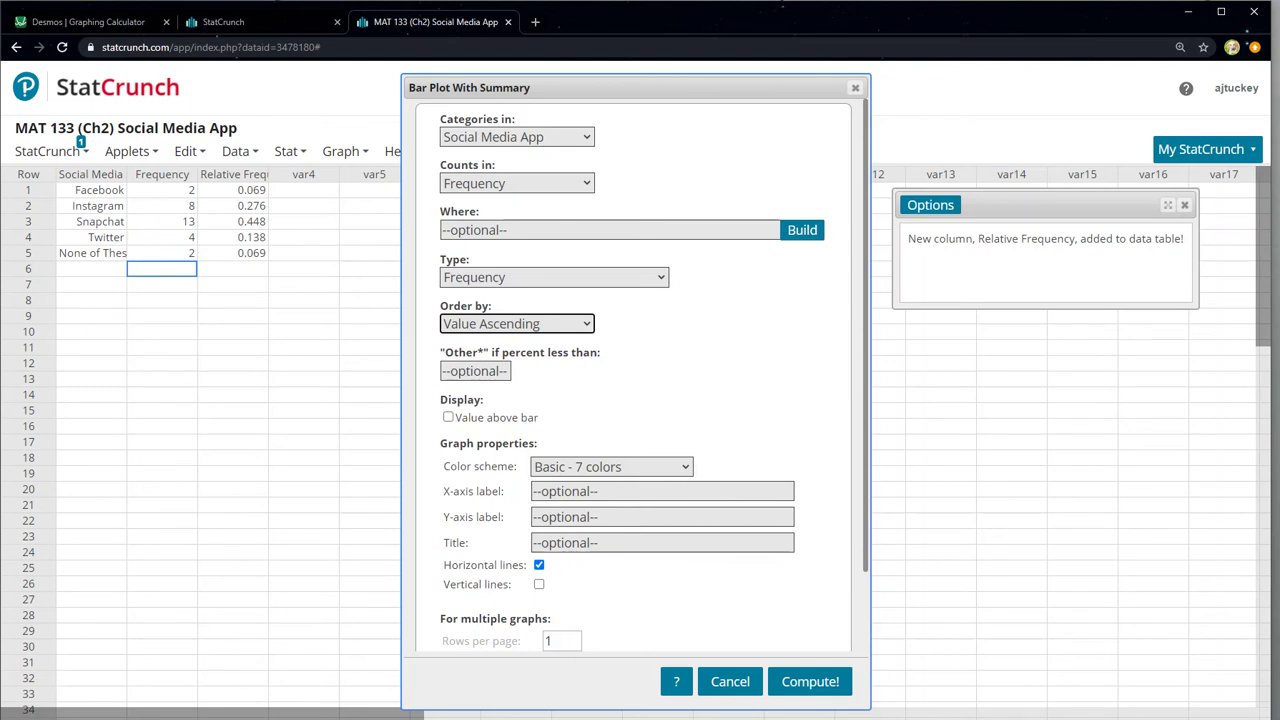
key("alt+Down")
key("Down")
key("Down")
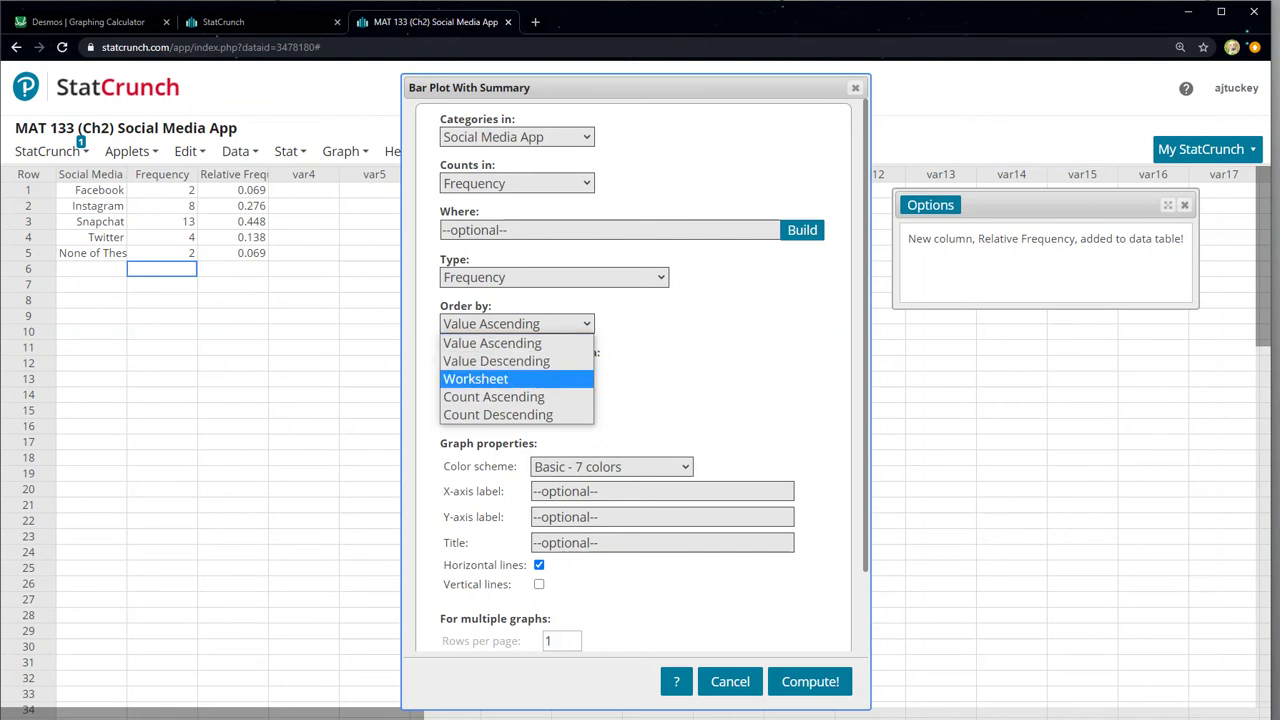
key("Return")
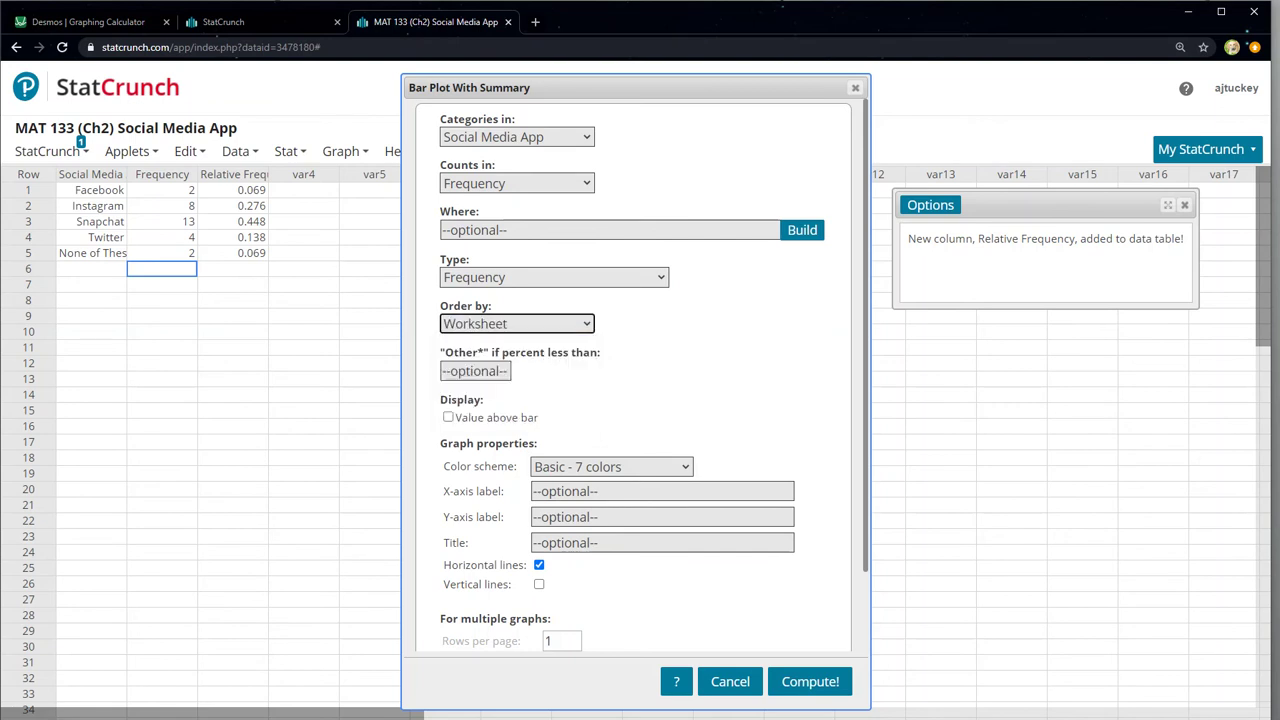
scroll(641, 375, "down", 2)
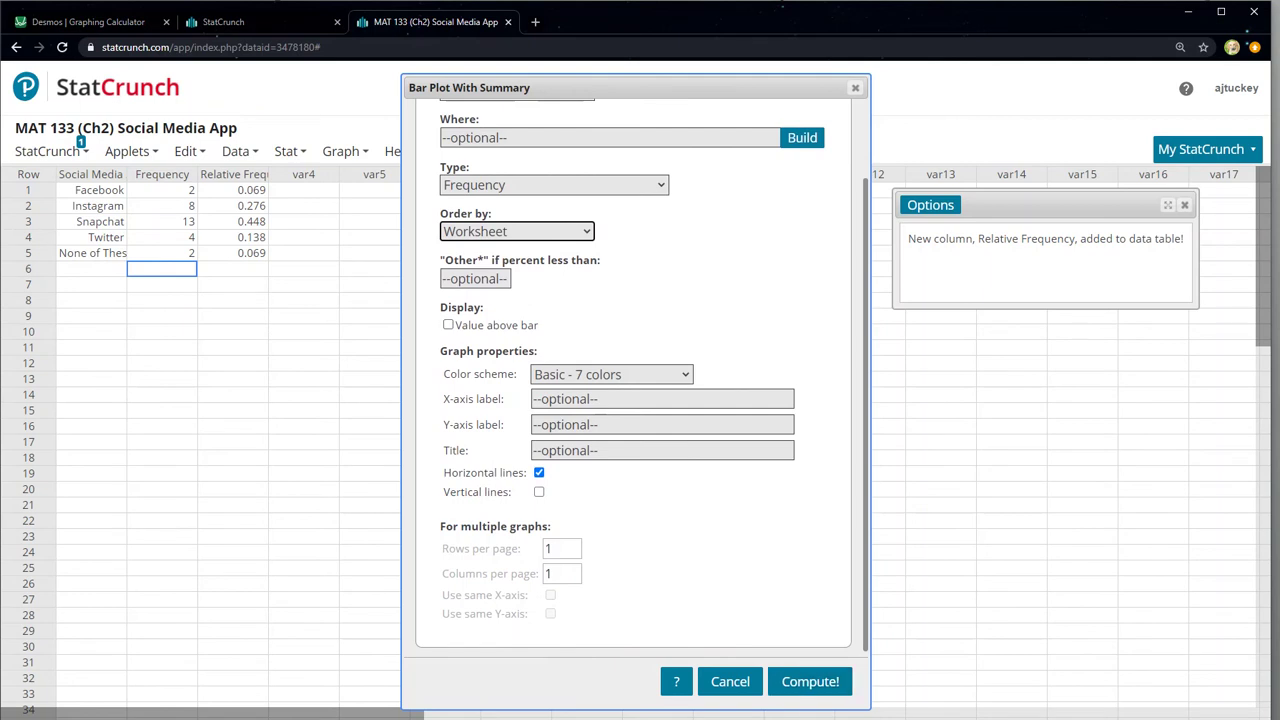
left_click(448, 325)
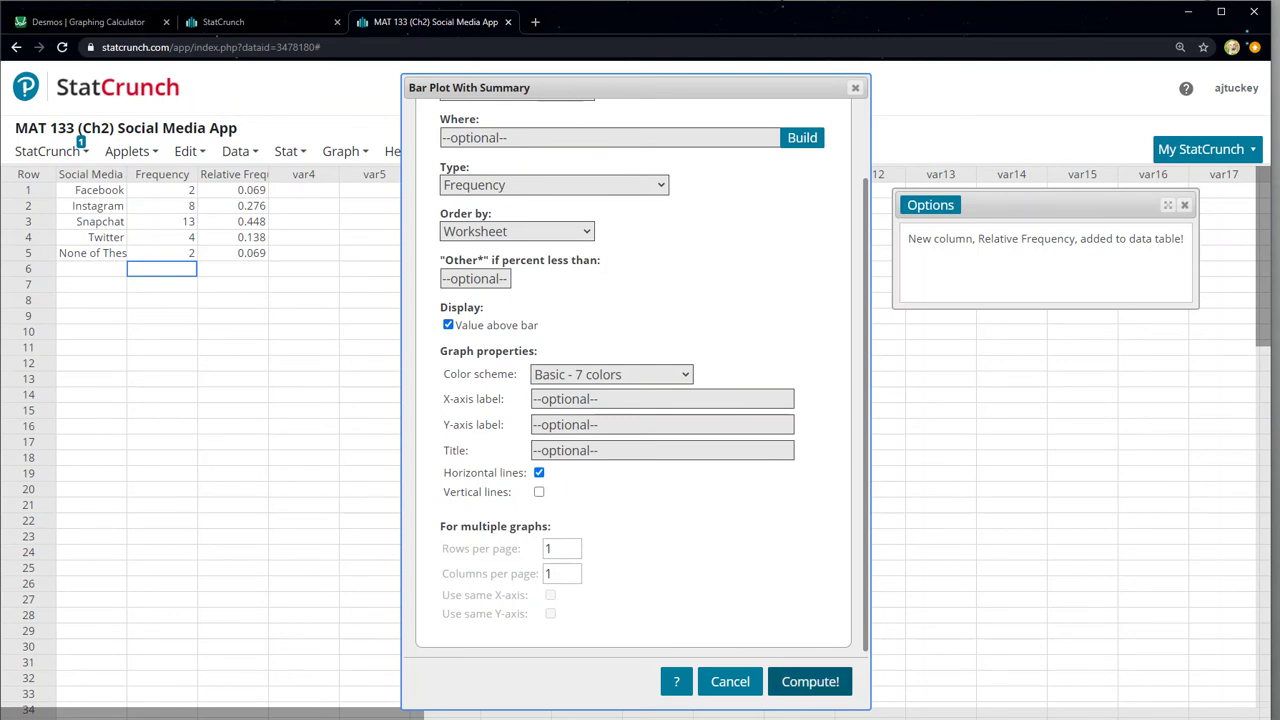
left_click(810, 681)
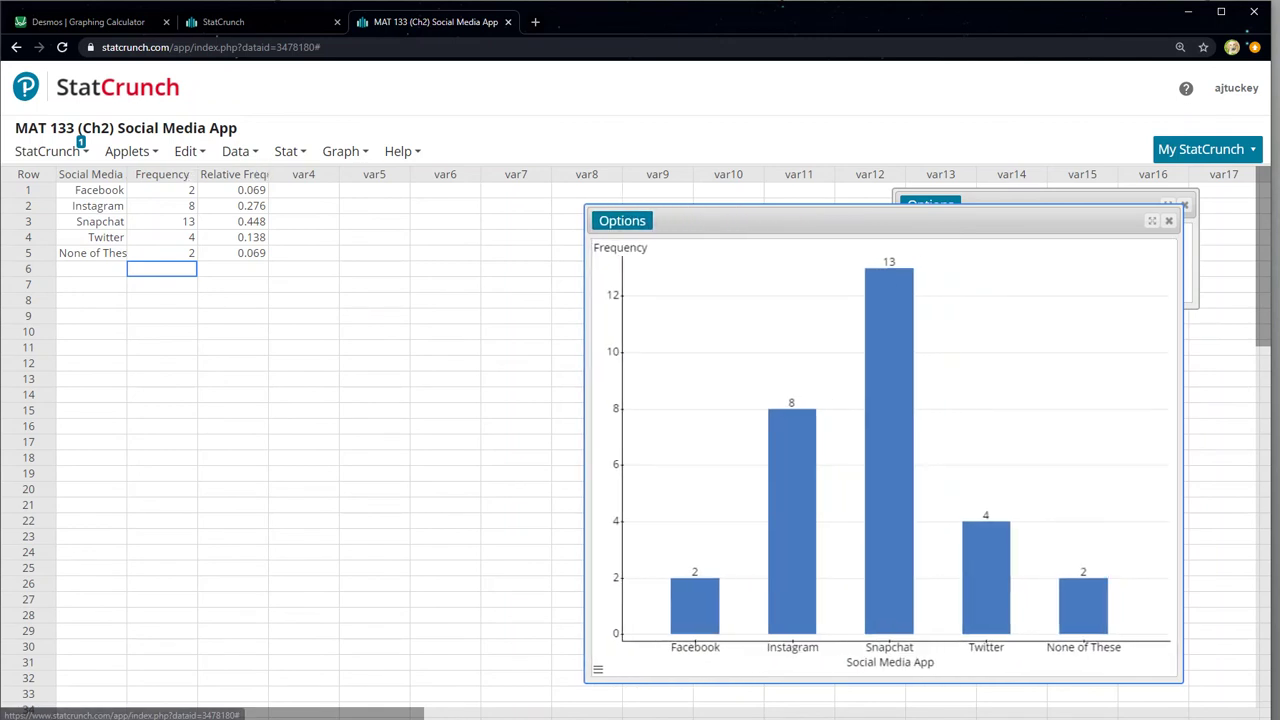
Bring up the Graph menu's list of graph types beside the frequency chart.
left_click(289, 151)
left_click(340, 151)
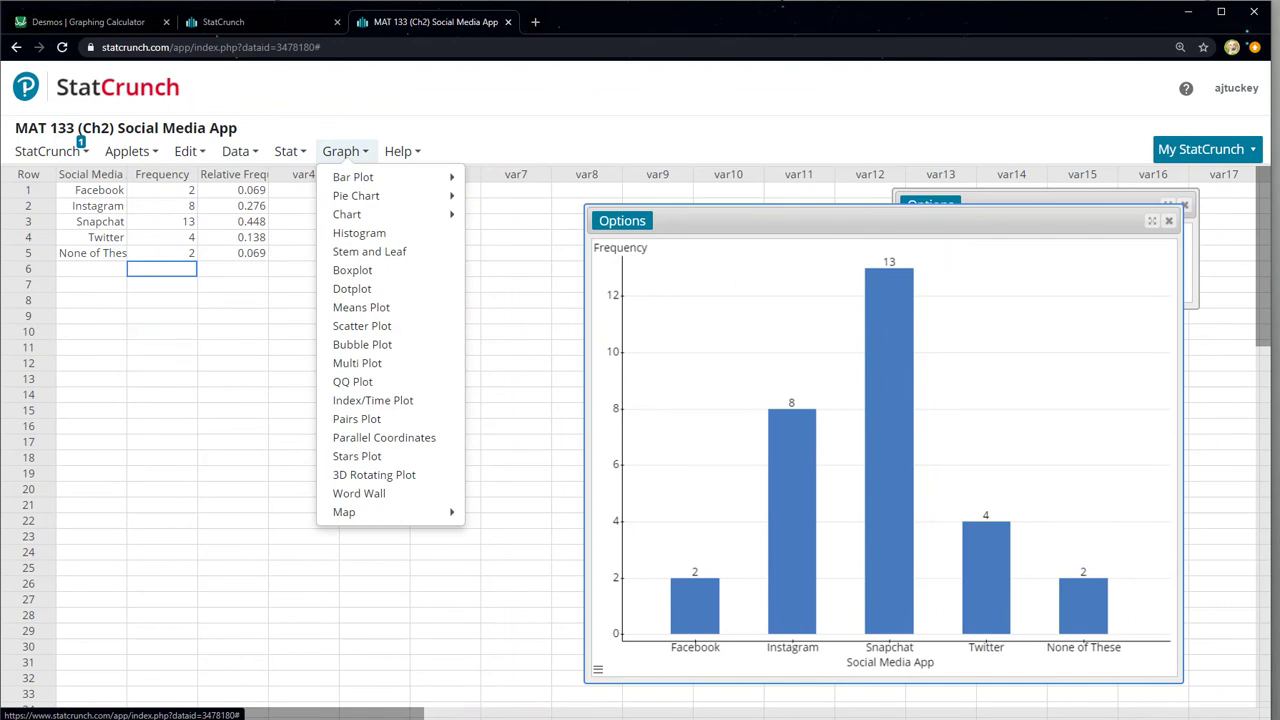
Start another summary bar plot with Social Media App categories and Relative Frequency counts.
mouse_move(353, 177)
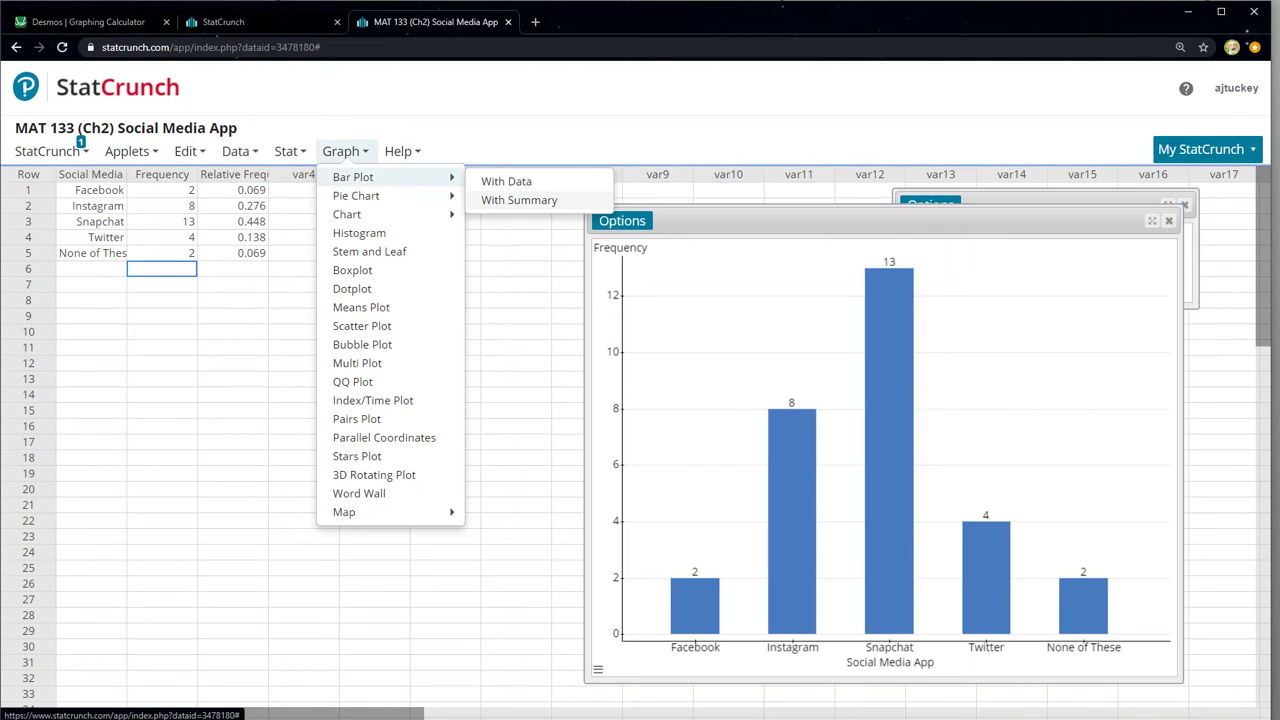
left_click(519, 200)
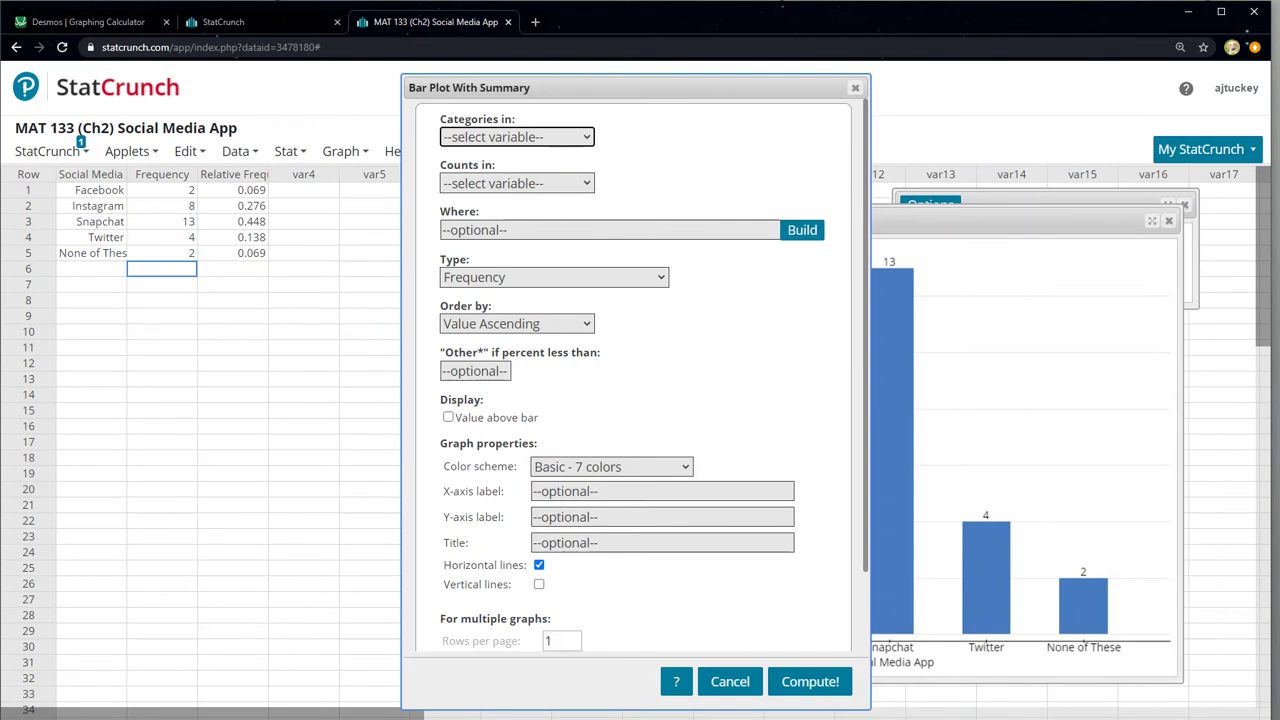
key("alt+Down")
key("Down")
key("Down")
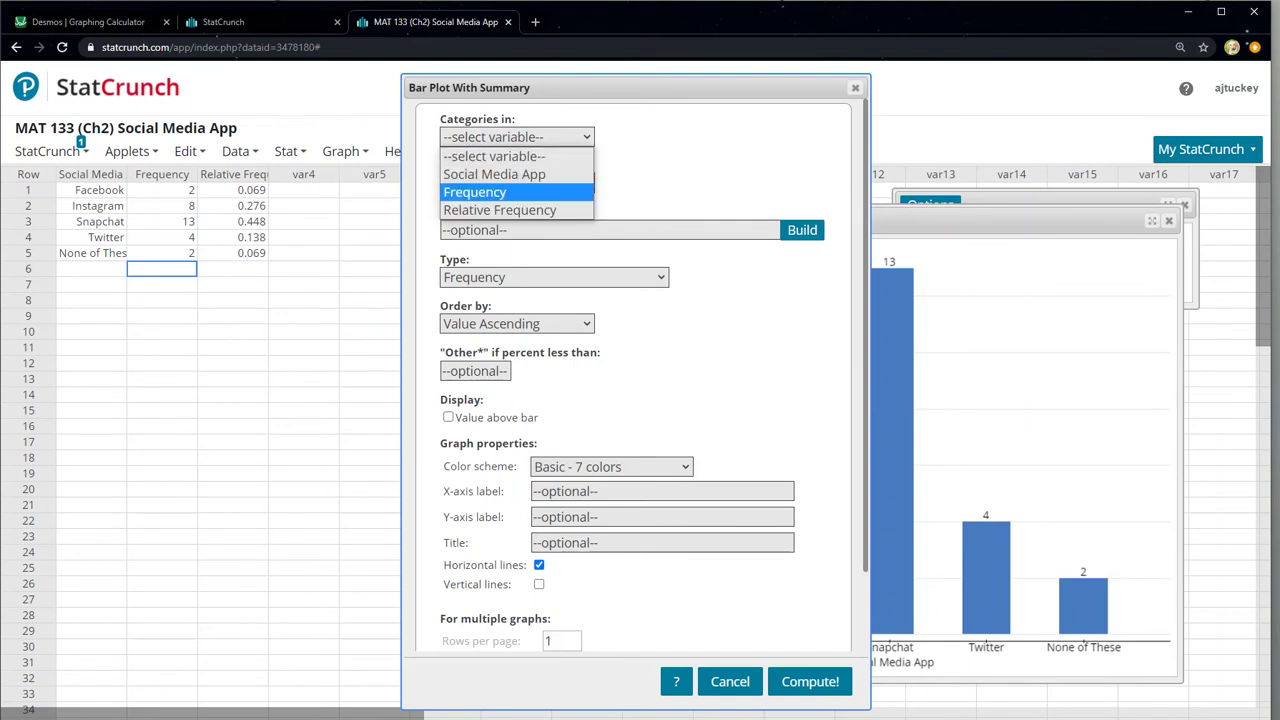
key("Up")
key("Return")
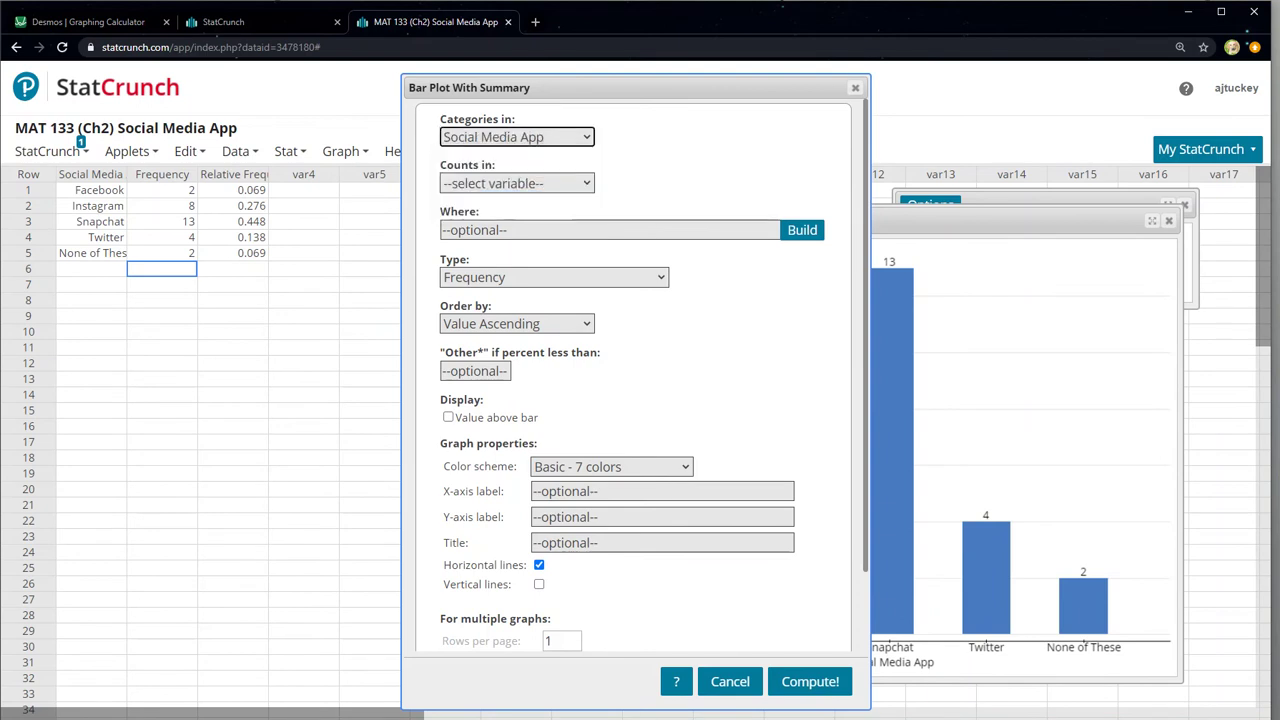
key("Tab")
key("alt+Down")
key("Down")
key("Down")
key("Return")
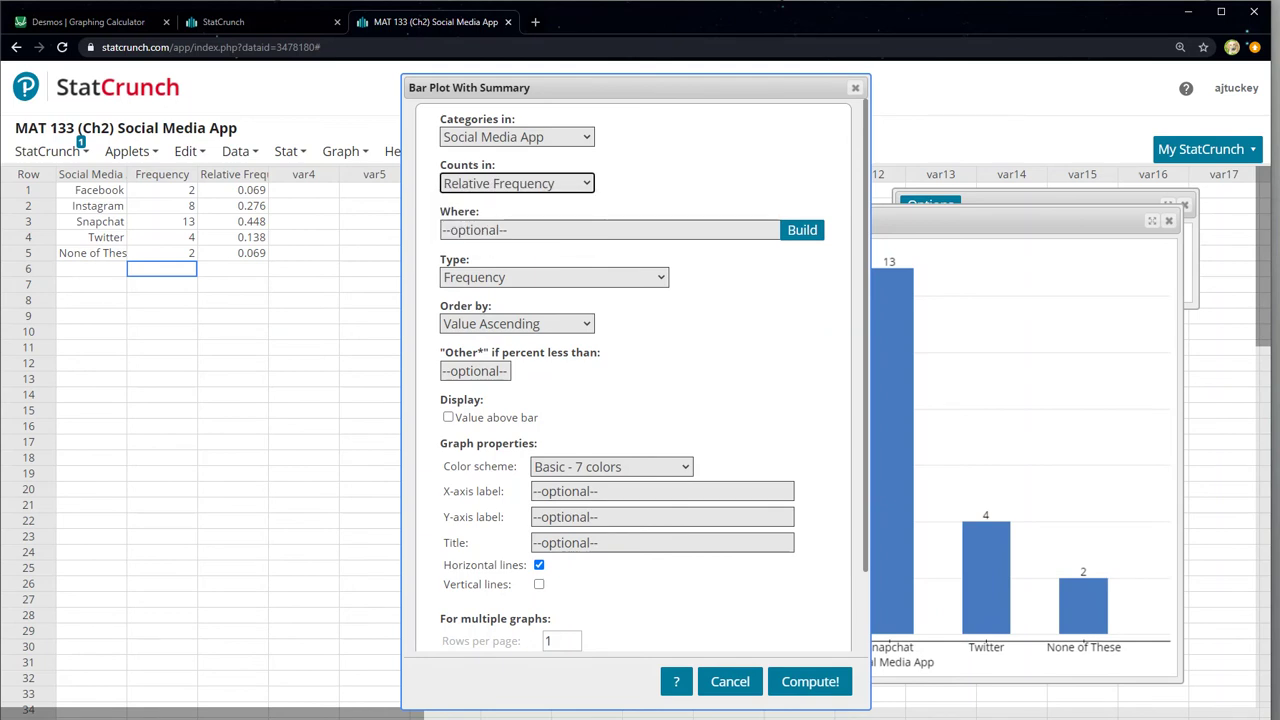
Keep Worksheet ordering and compute the relative-frequency bar chart.
left_click(516, 323)
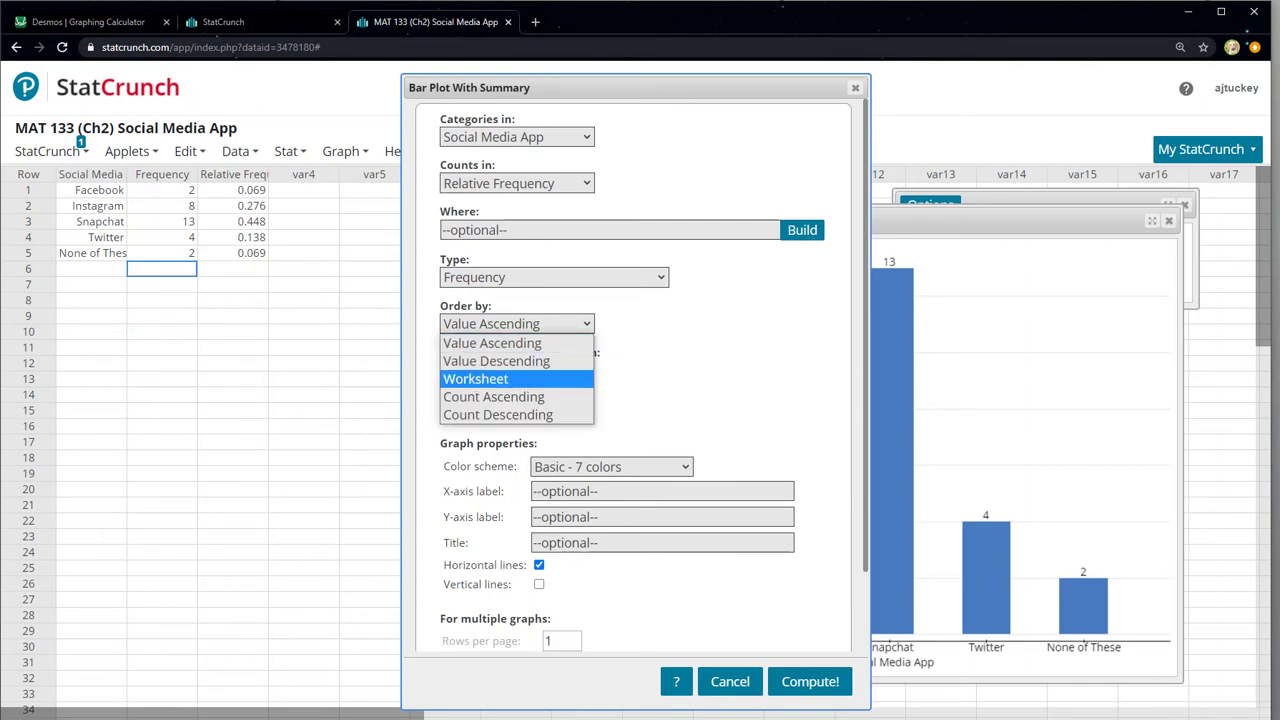
left_click(516, 379)
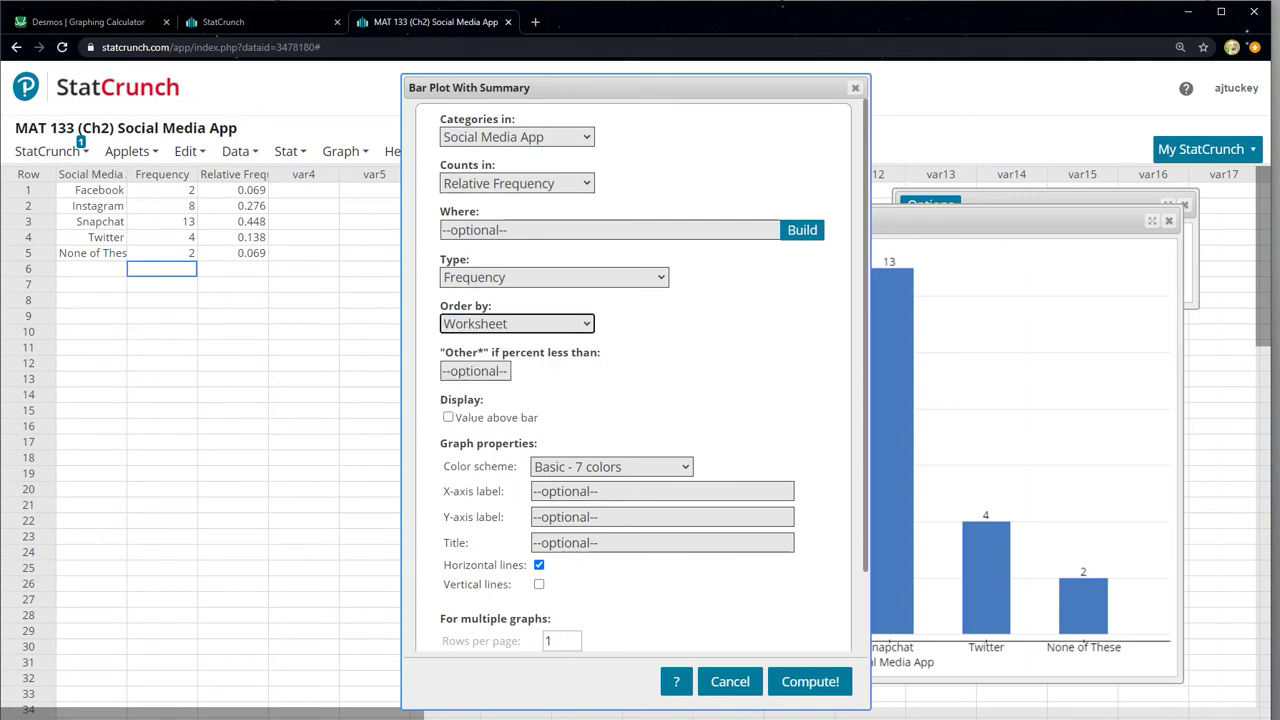
scroll(641, 375, "down", 2)
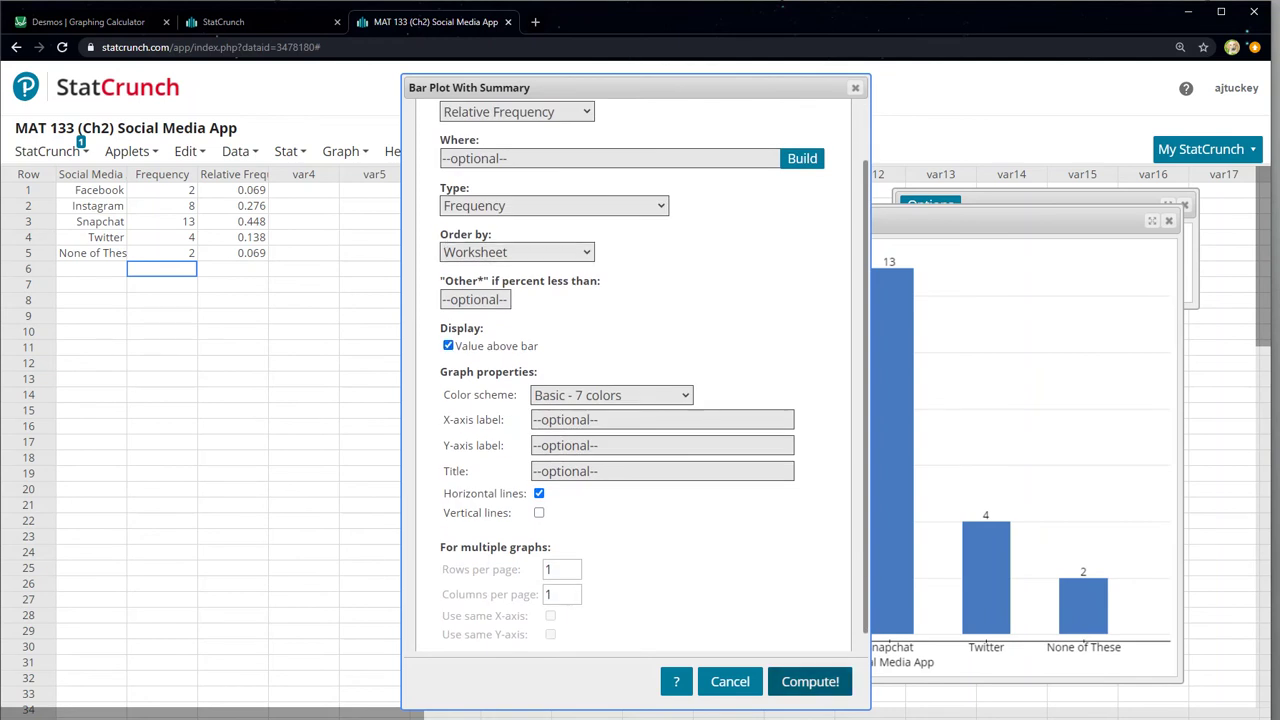
left_click(809, 681)
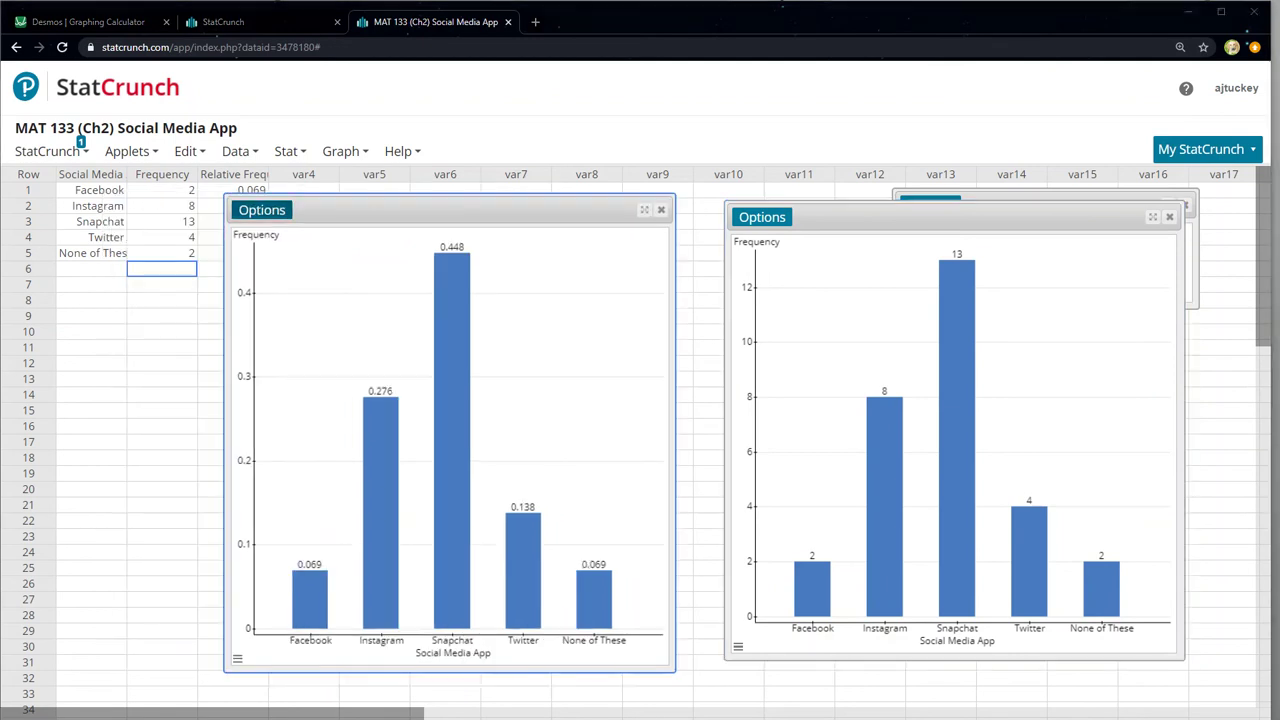
Edit the left chart's options to use Relative Frequency as the bar type and recompute.
left_click(262, 210)
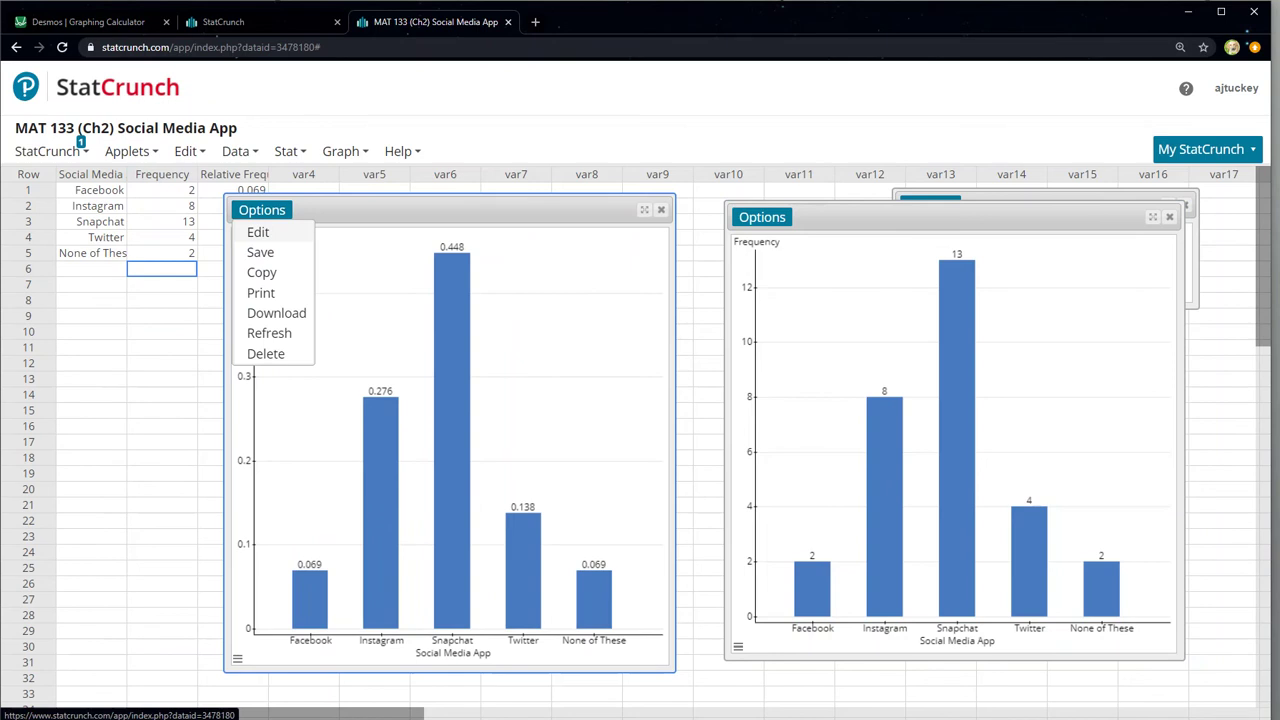
left_click(257, 229)
scroll(637, 360, "down", 2)
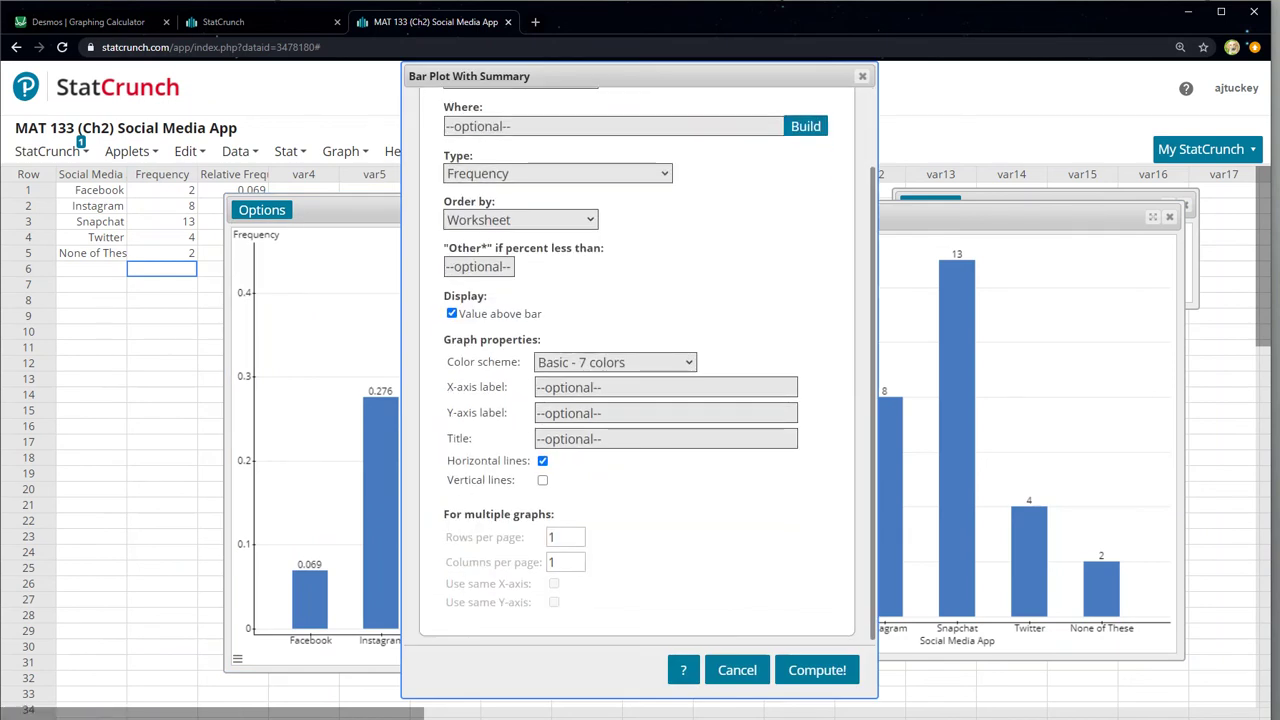
scroll(637, 360, "up", 2)
left_click(557, 265)
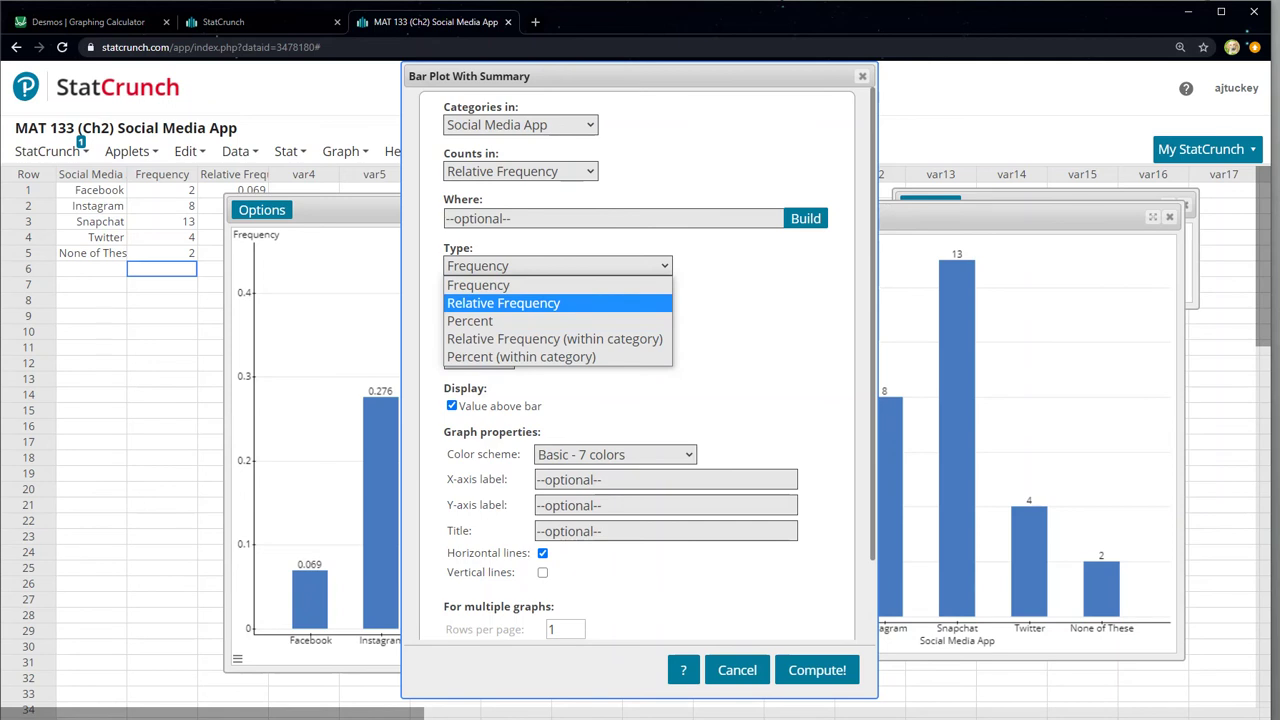
key("Return")
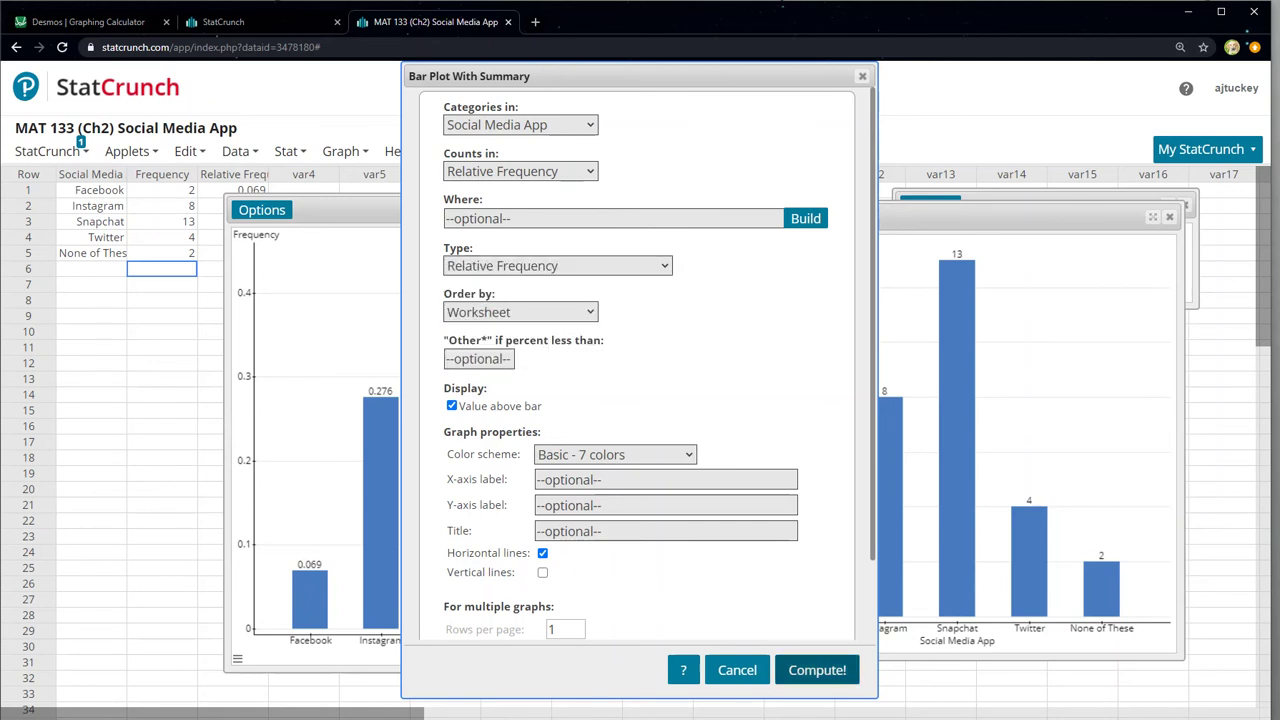
left_click(817, 670)
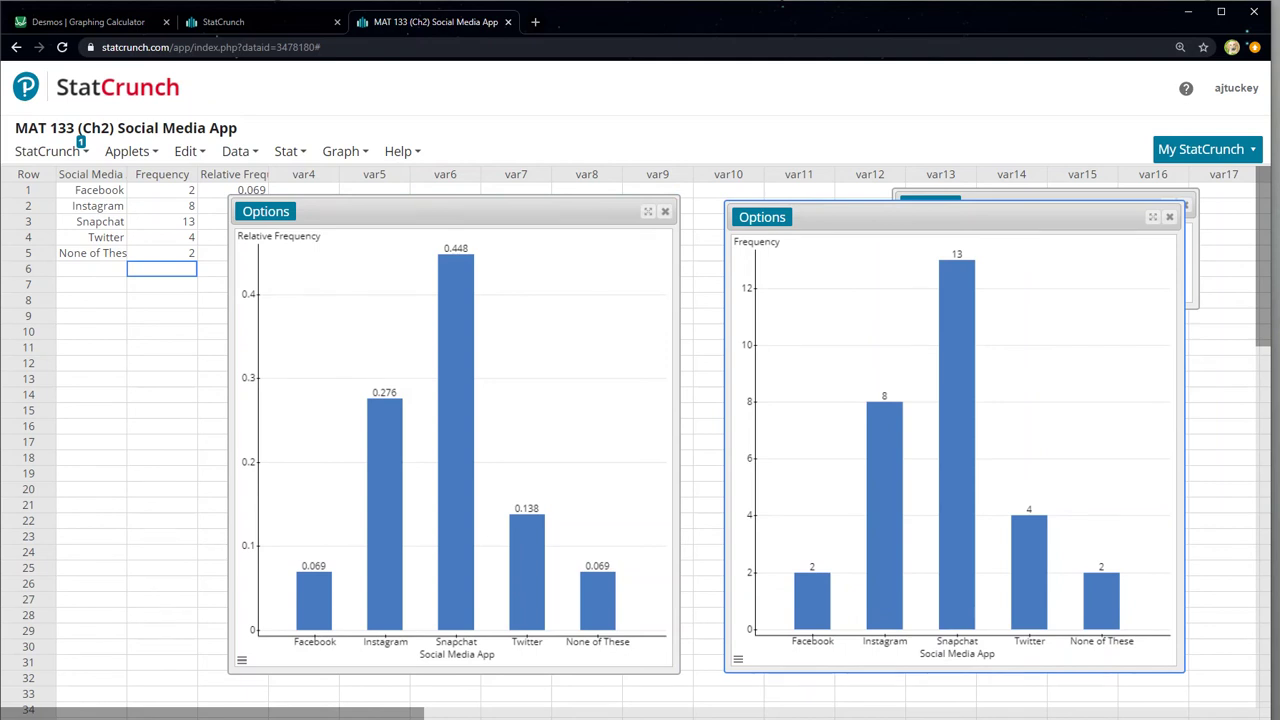
Arrange the relative-frequency chart to the left of the frequency chart.
mouse_move(181, 717)
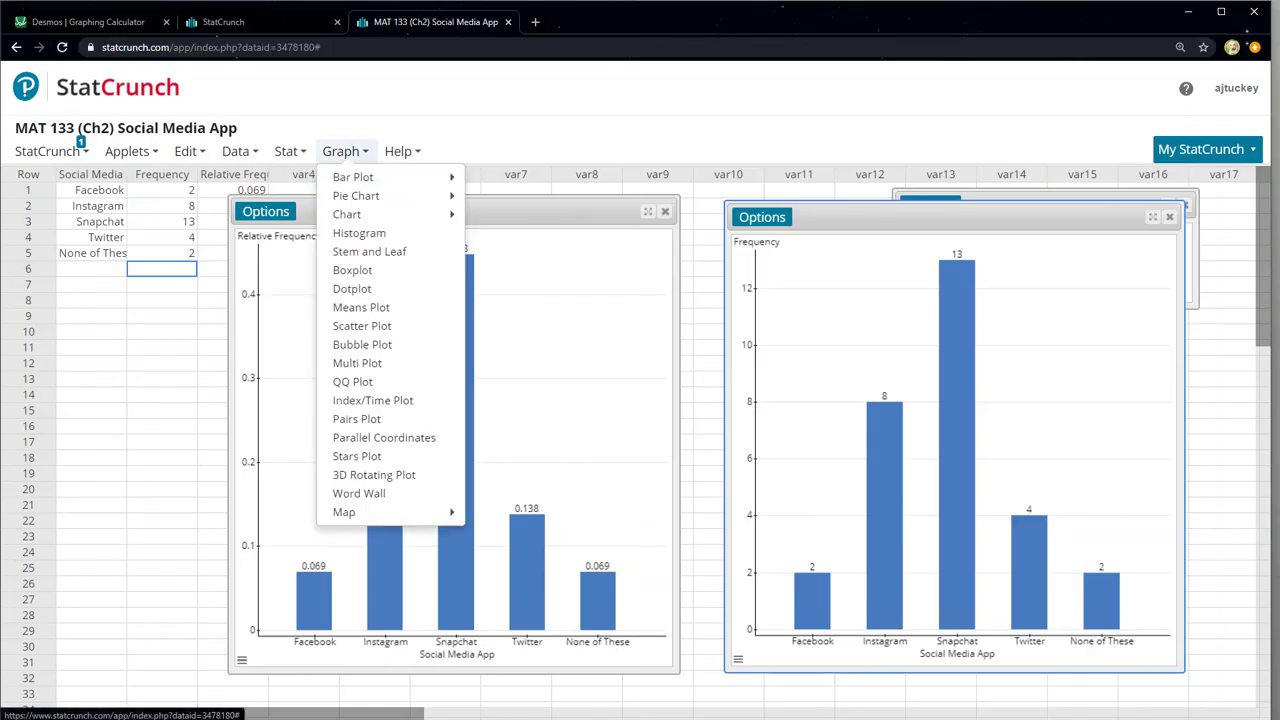
Start a summary bar plot with Social Media App categories and Frequency counts and bar type.
mouse_move(352, 177)
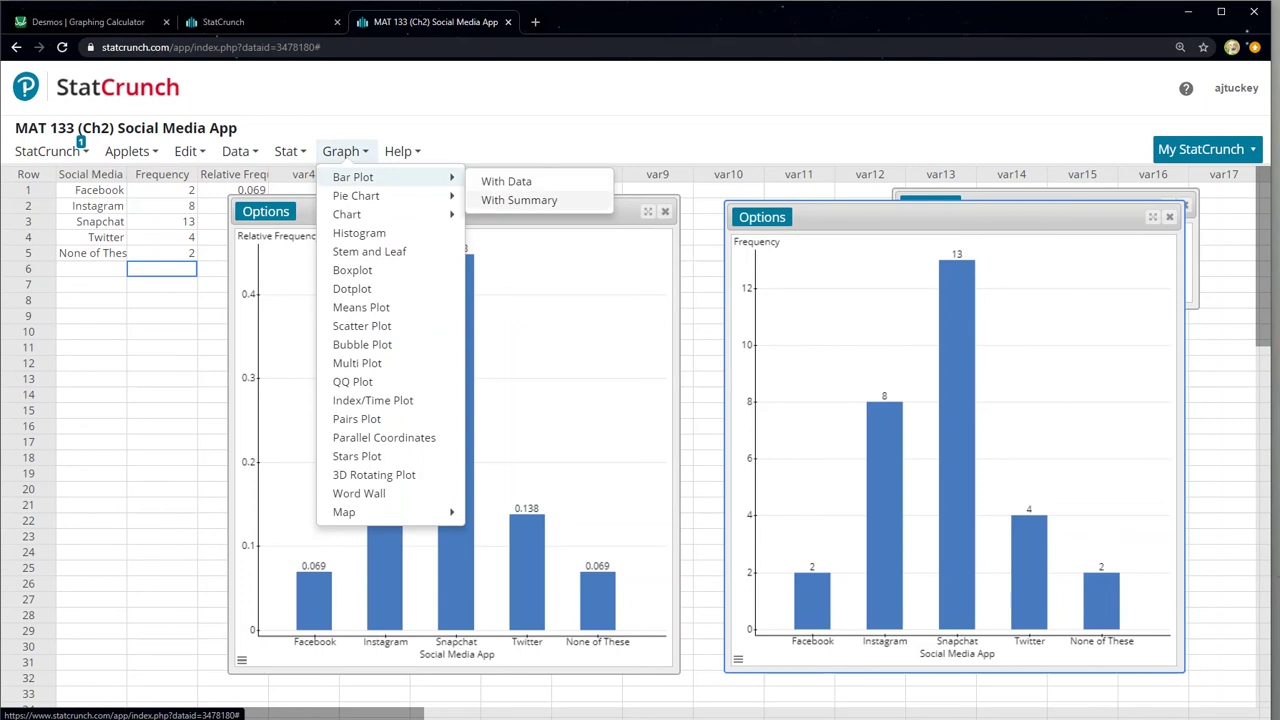
left_click(519, 200)
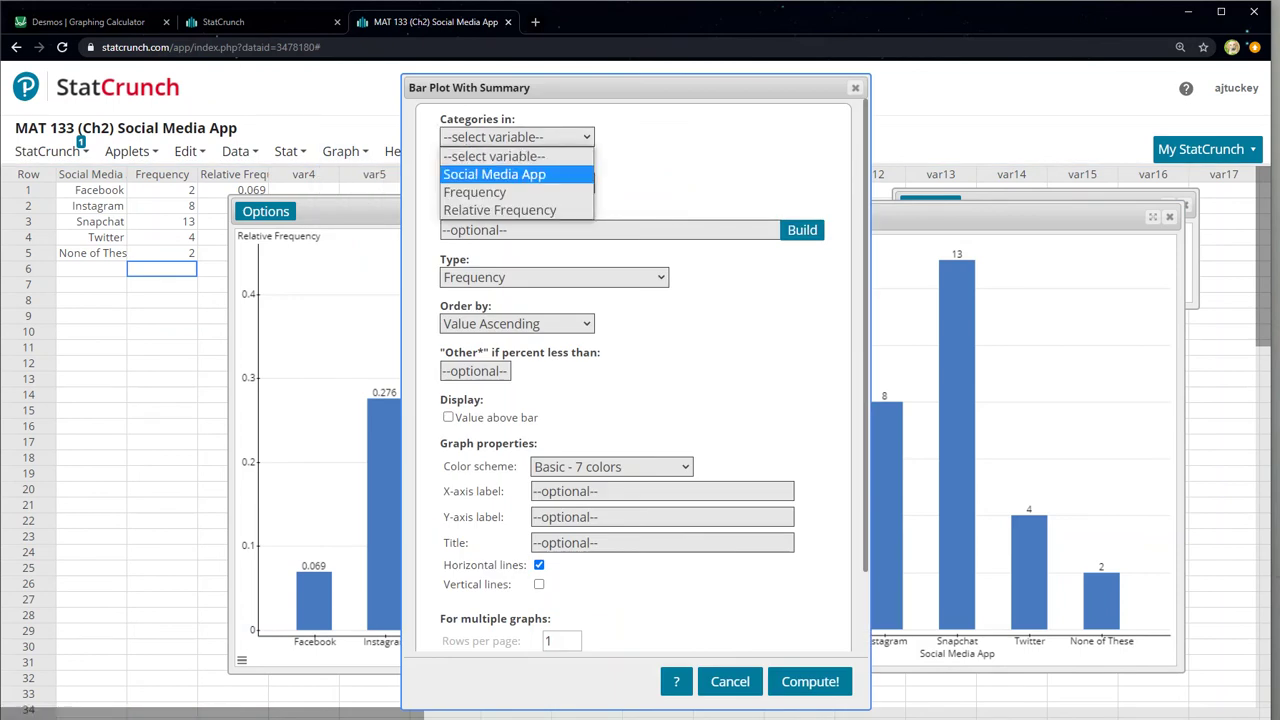
left_click(490, 170)
left_click(515, 183)
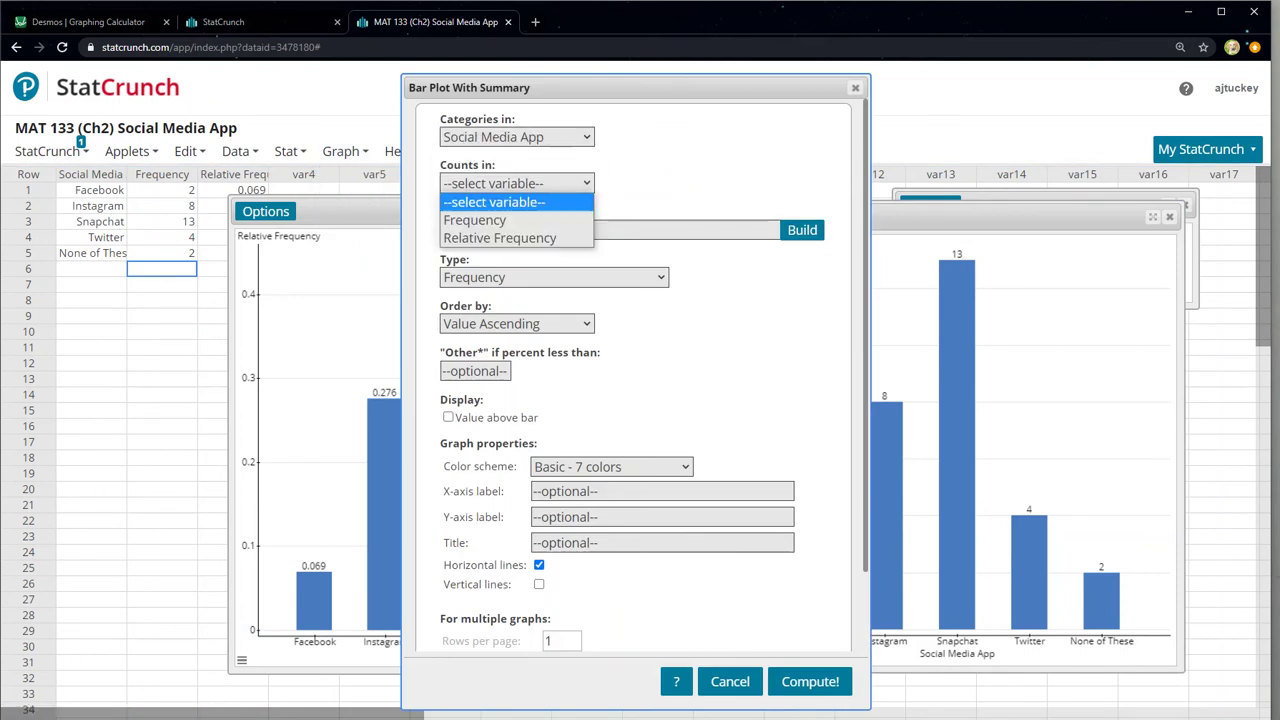
key("Return")
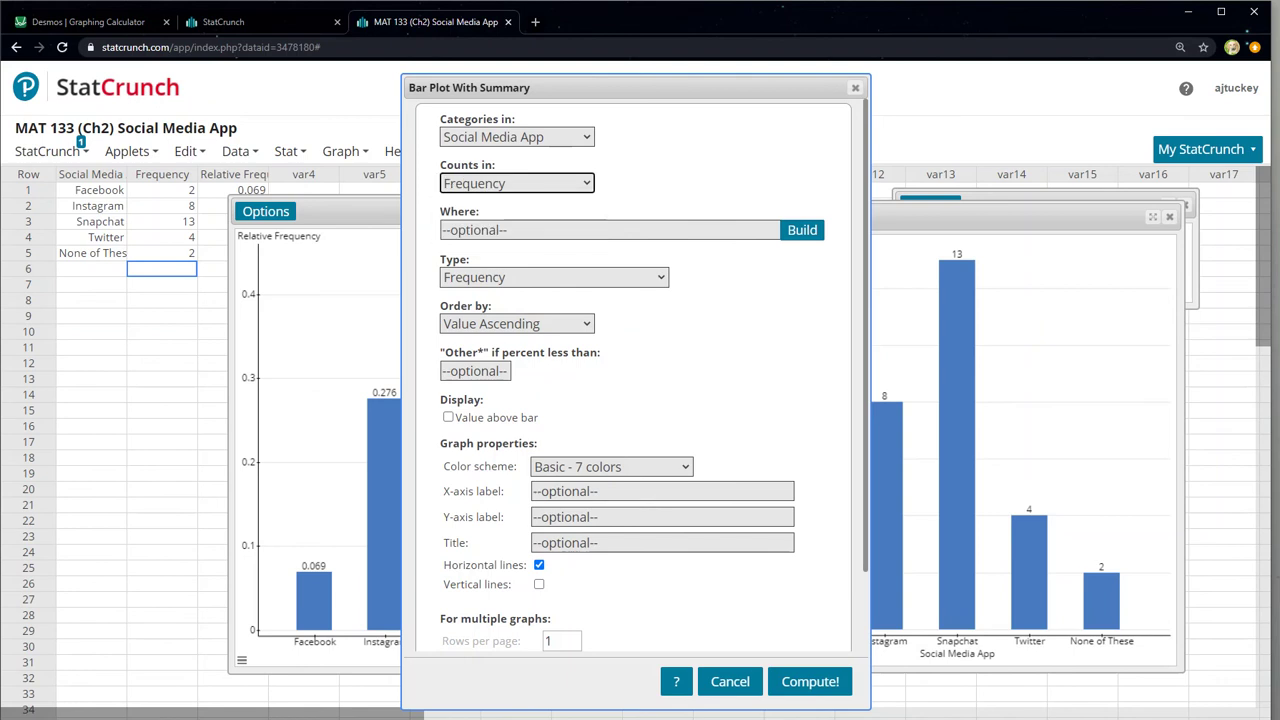
left_click(553, 277)
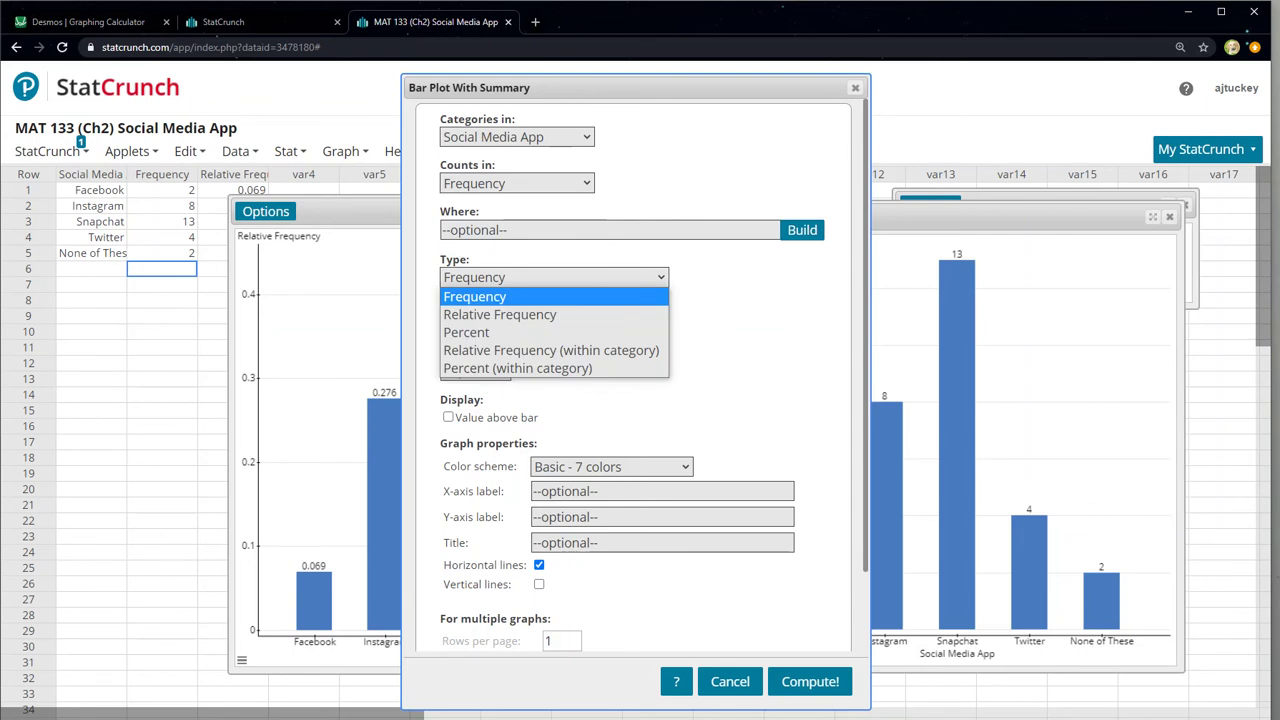
key("Return")
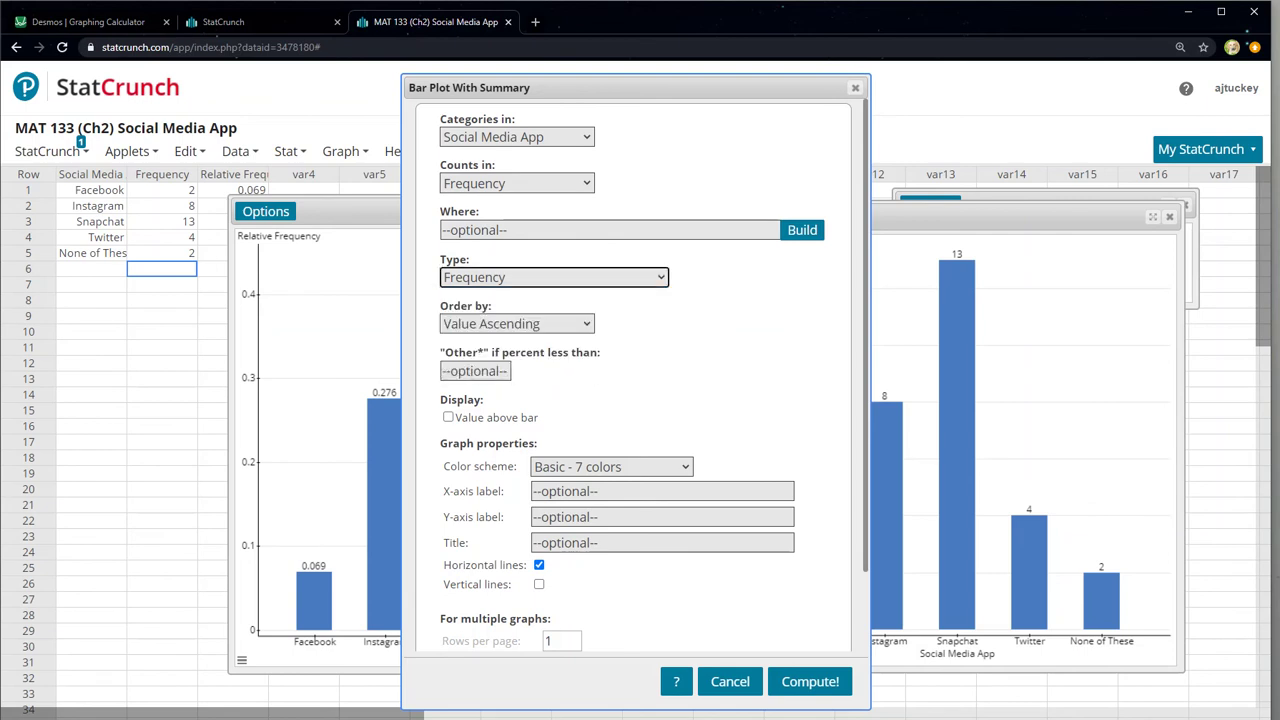
Order bars by Count Descending, show values above bars, and compute the Pareto chart.
key("Tab")
key("alt+Down")
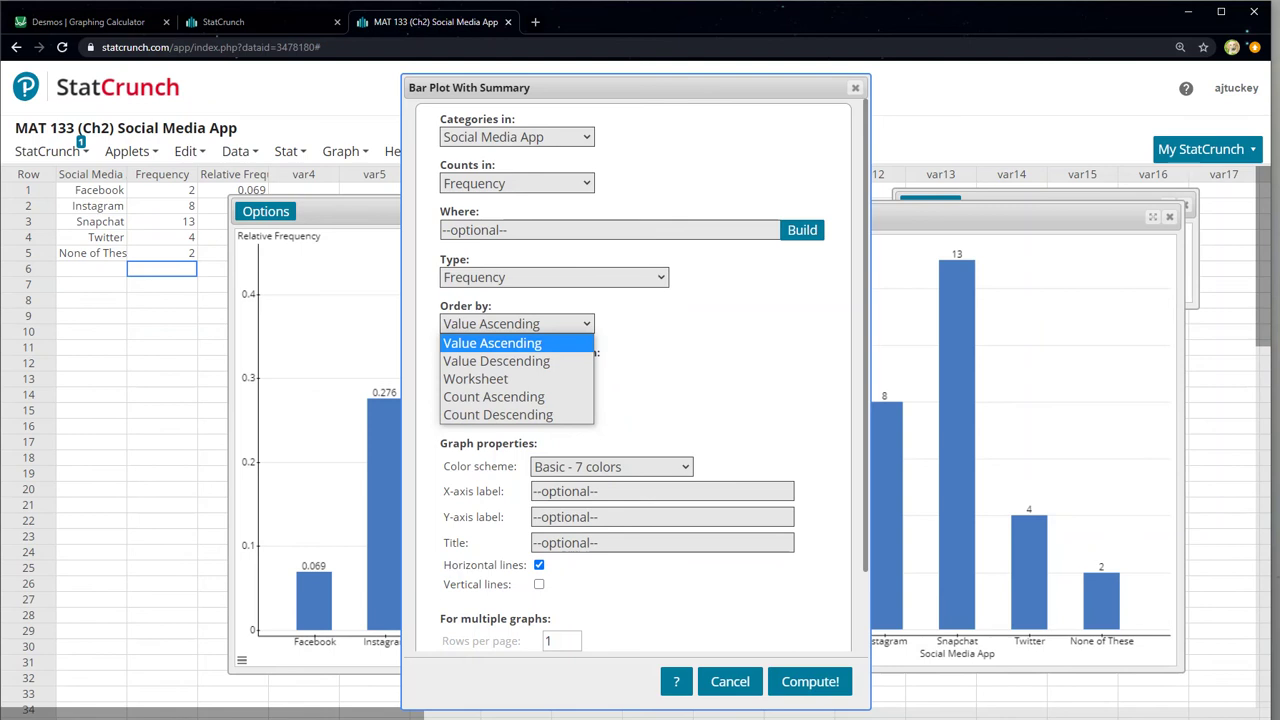
key("Down")
key("Down")
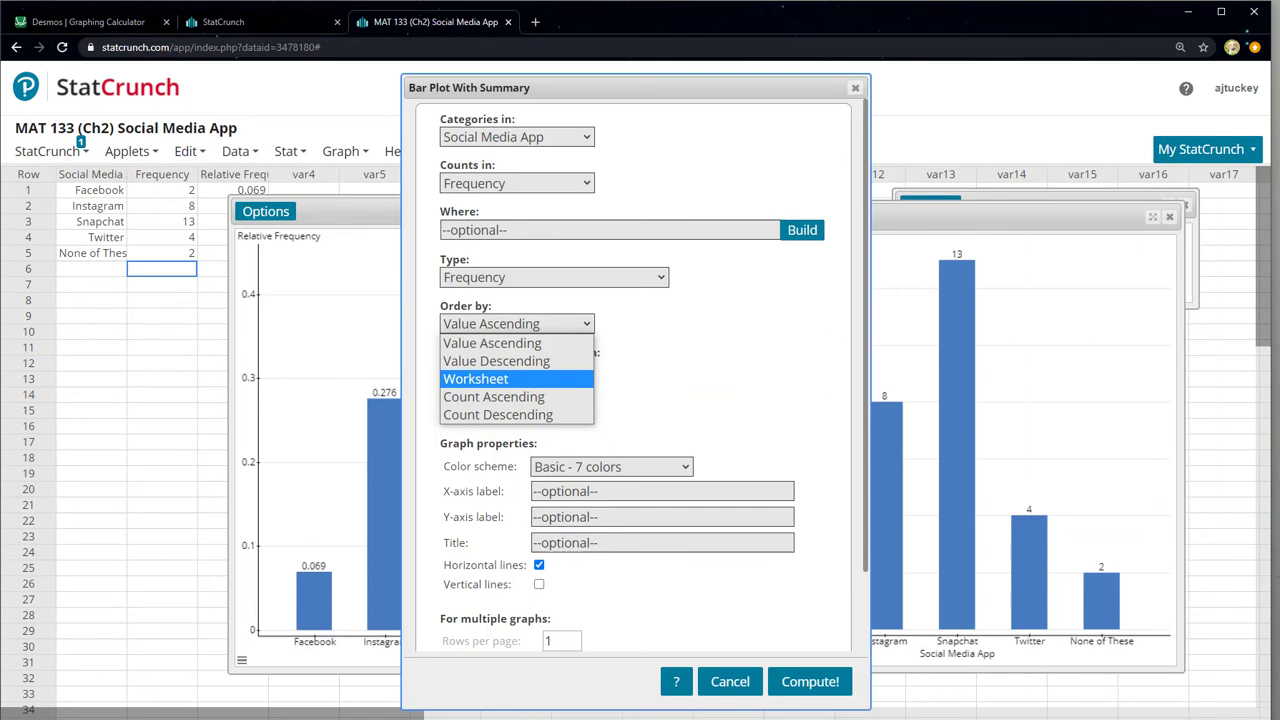
key("Down")
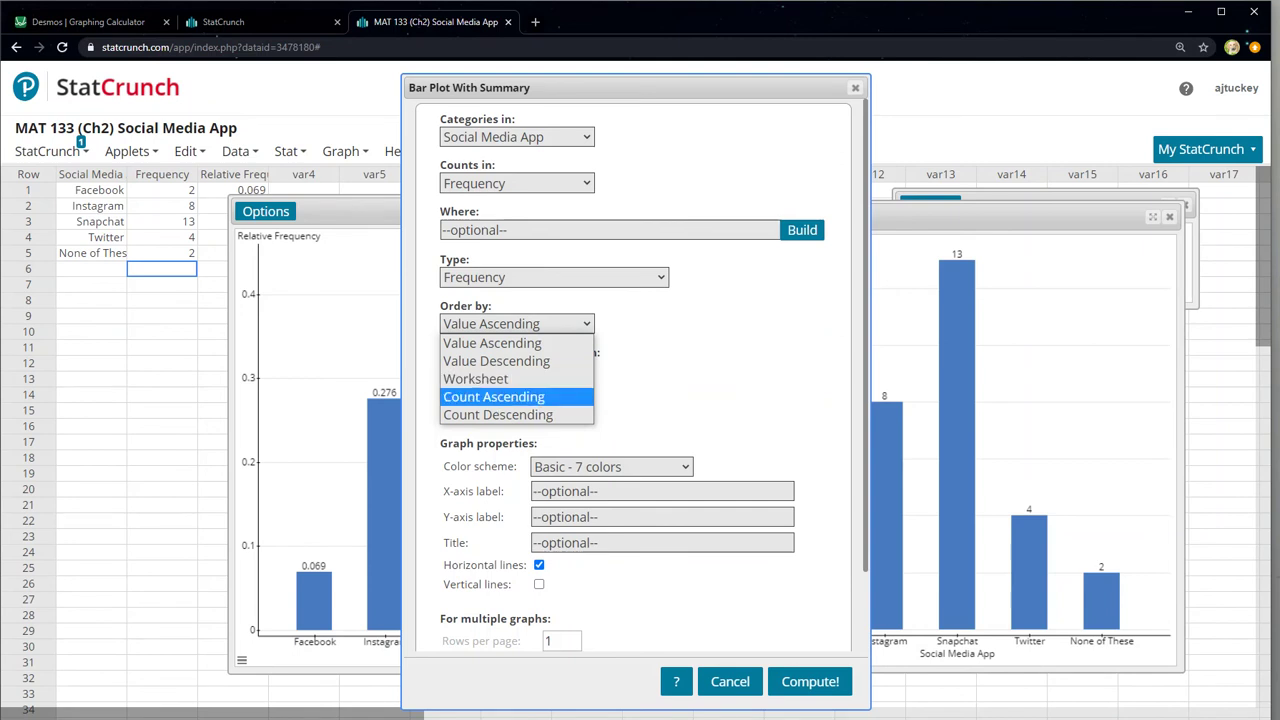
key("Down")
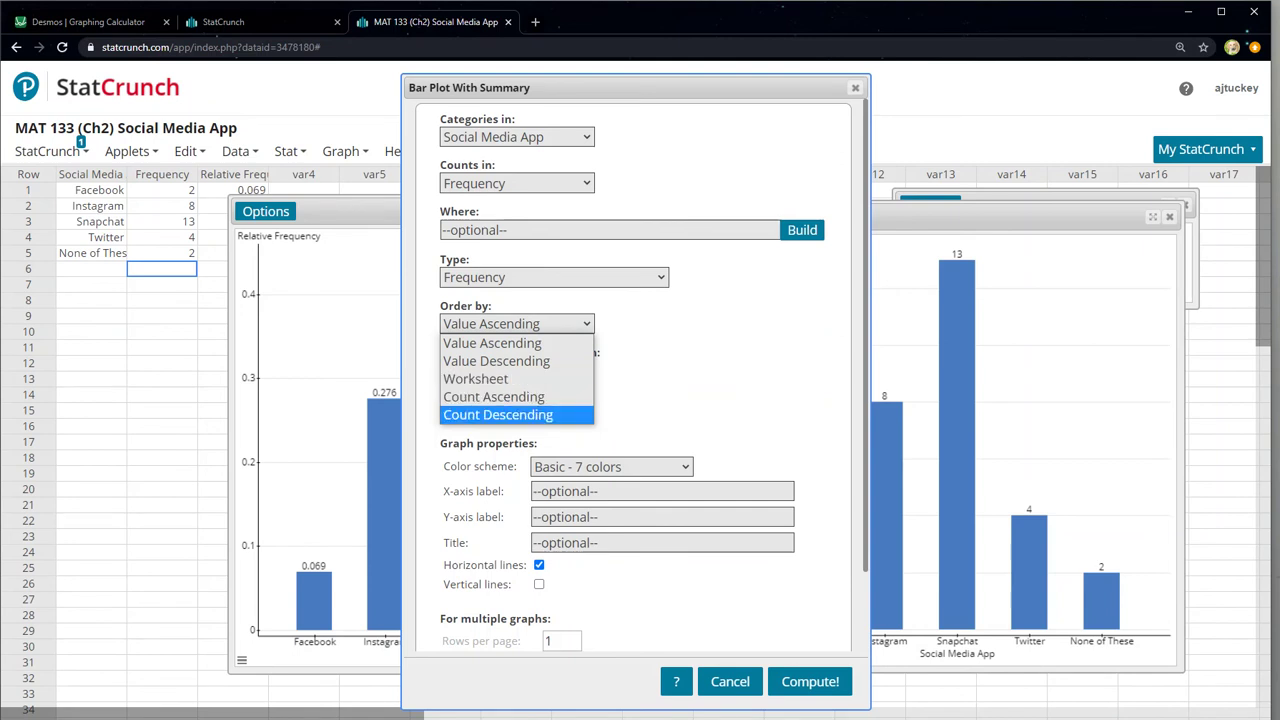
key("Return")
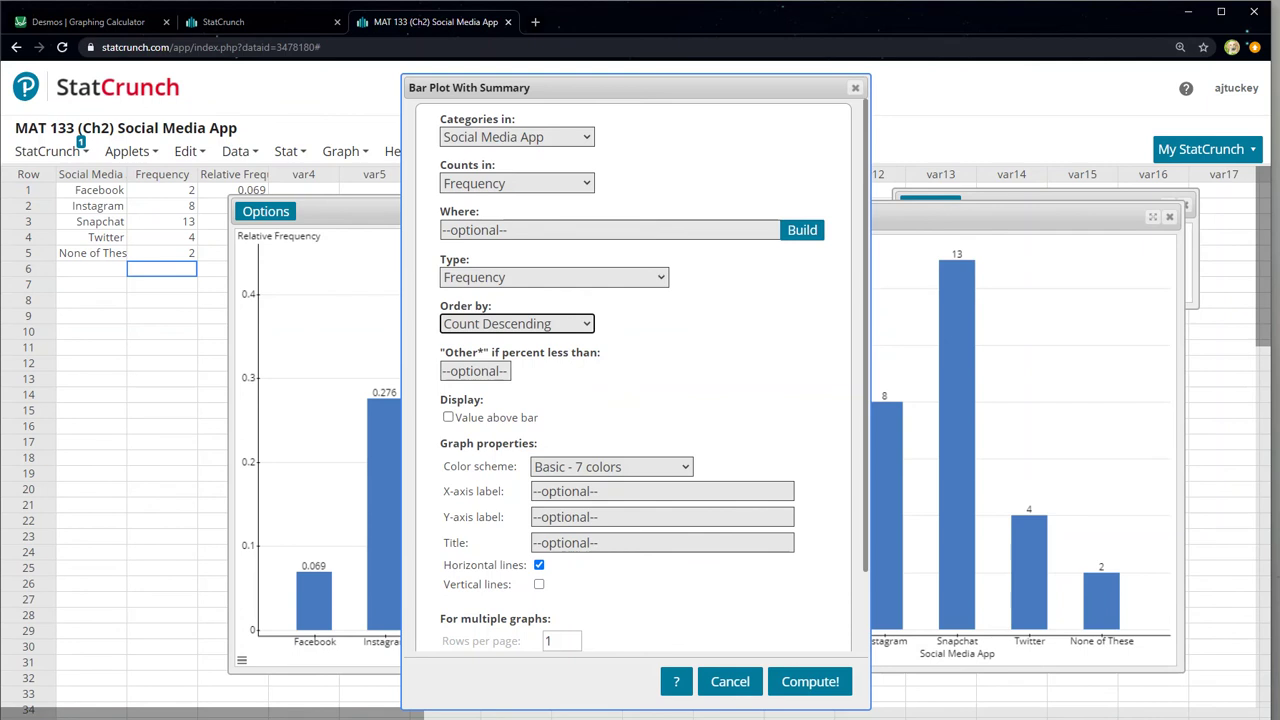
scroll(641, 375, "down", 1)
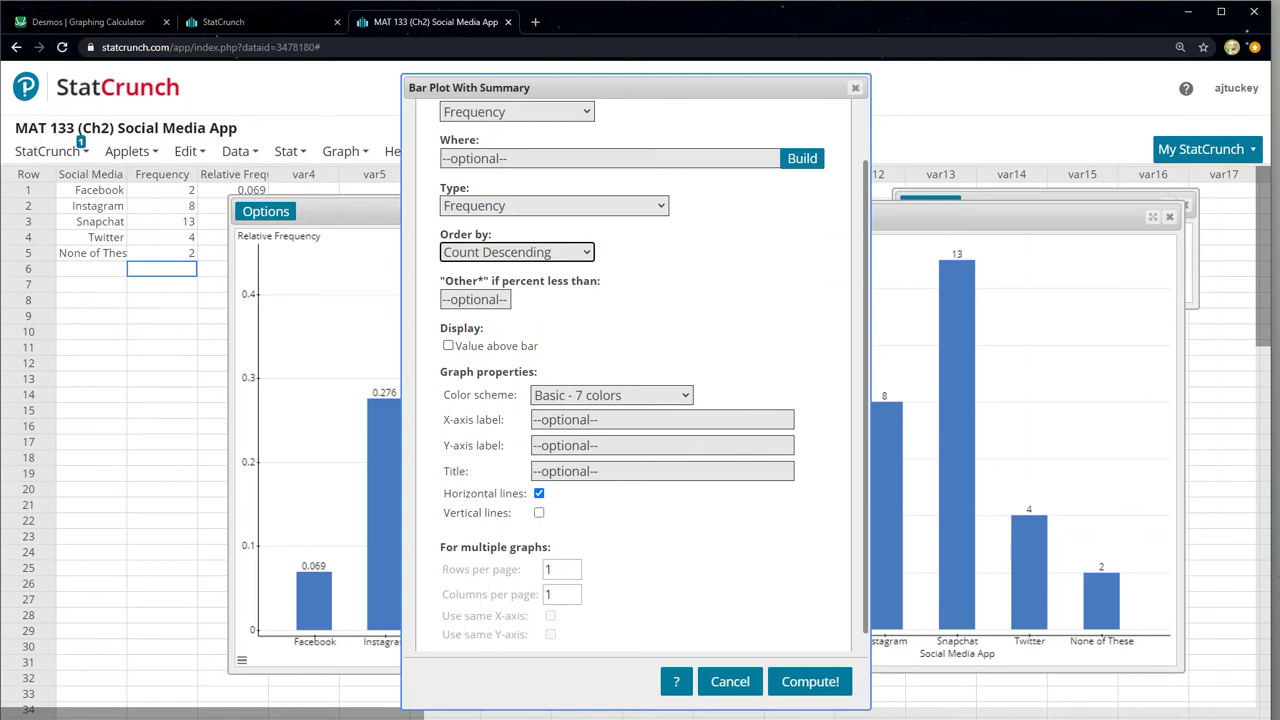
left_click(448, 345)
scroll(641, 375, "down", 1)
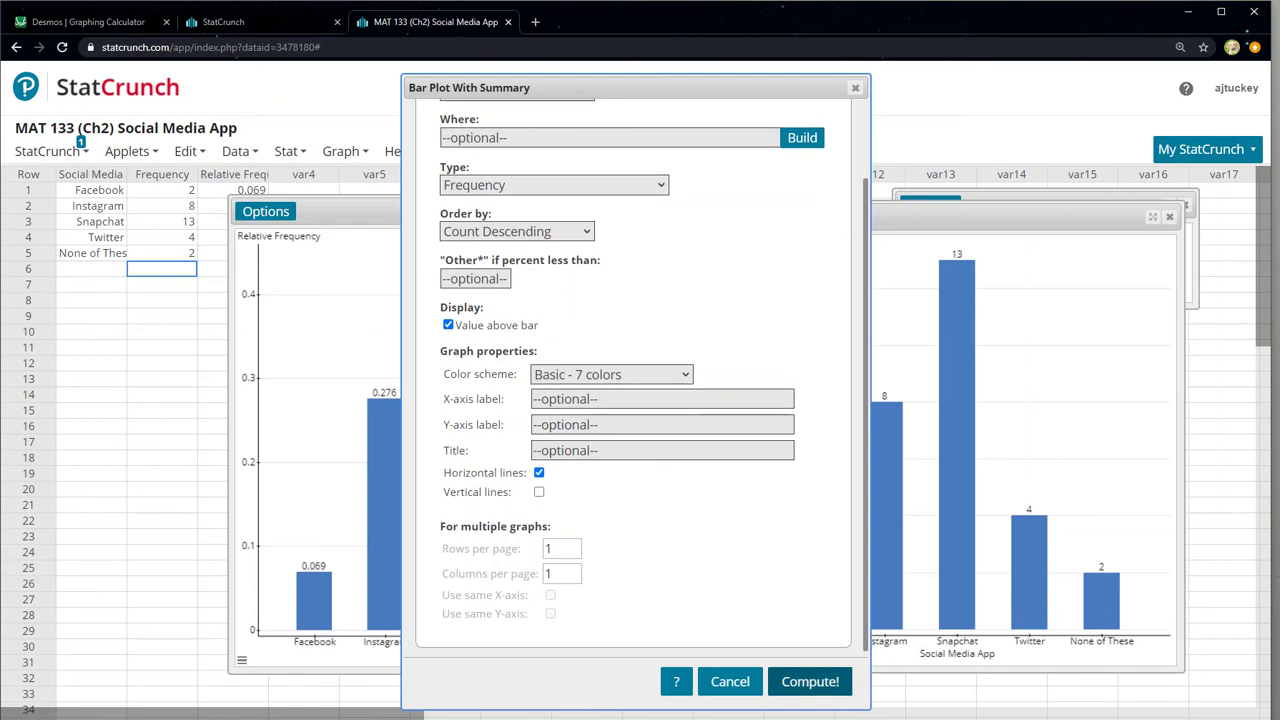
left_click(810, 681)
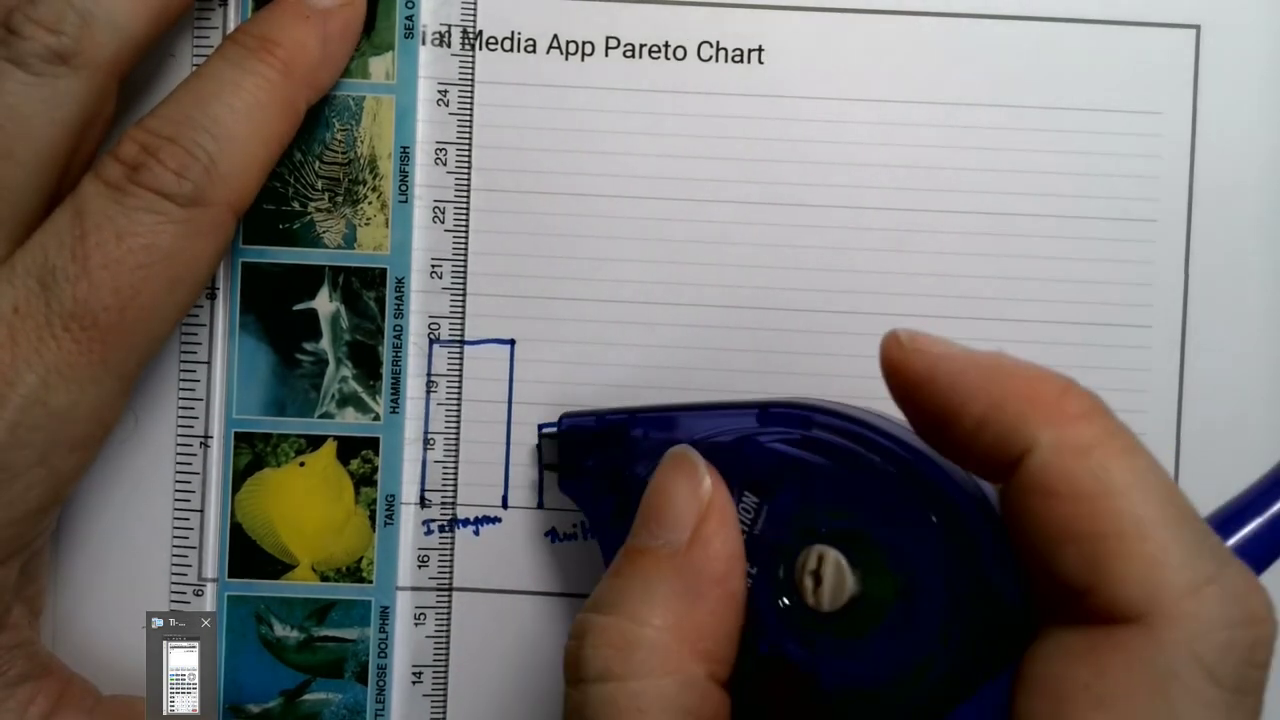
Switch to the calculator to compute a relative frequency such as 2/29.
left_click(181, 665)
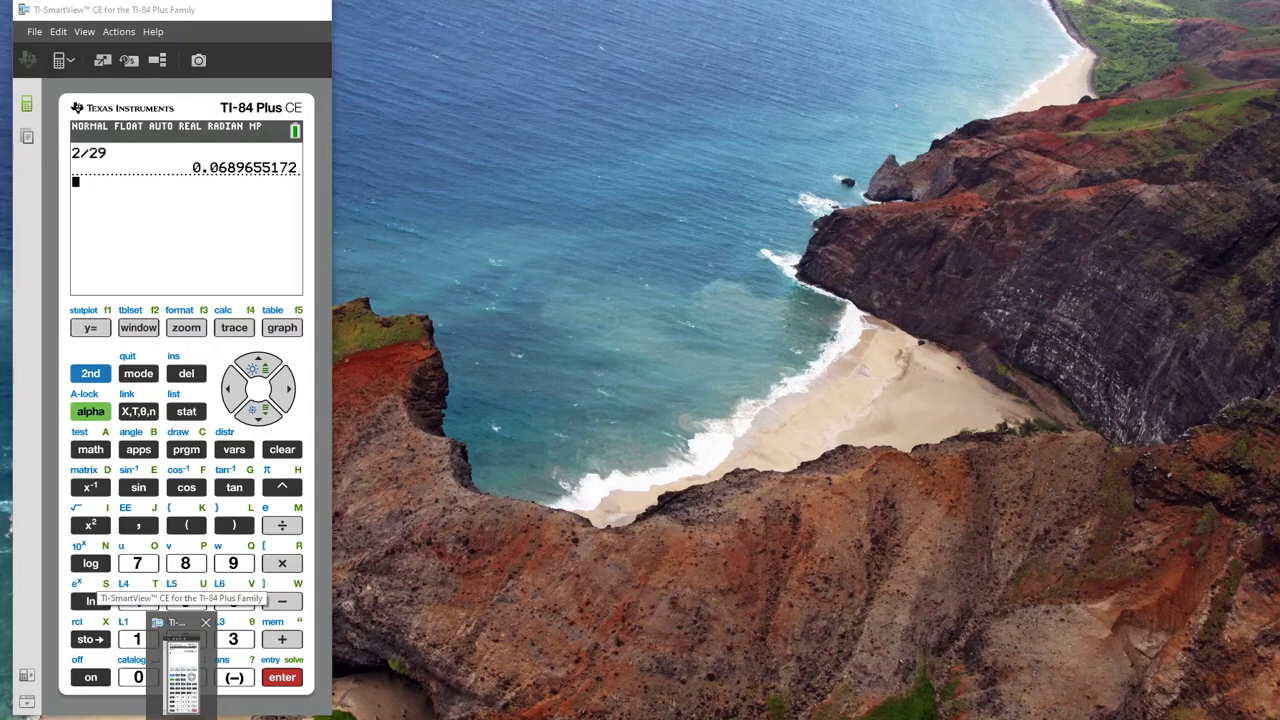